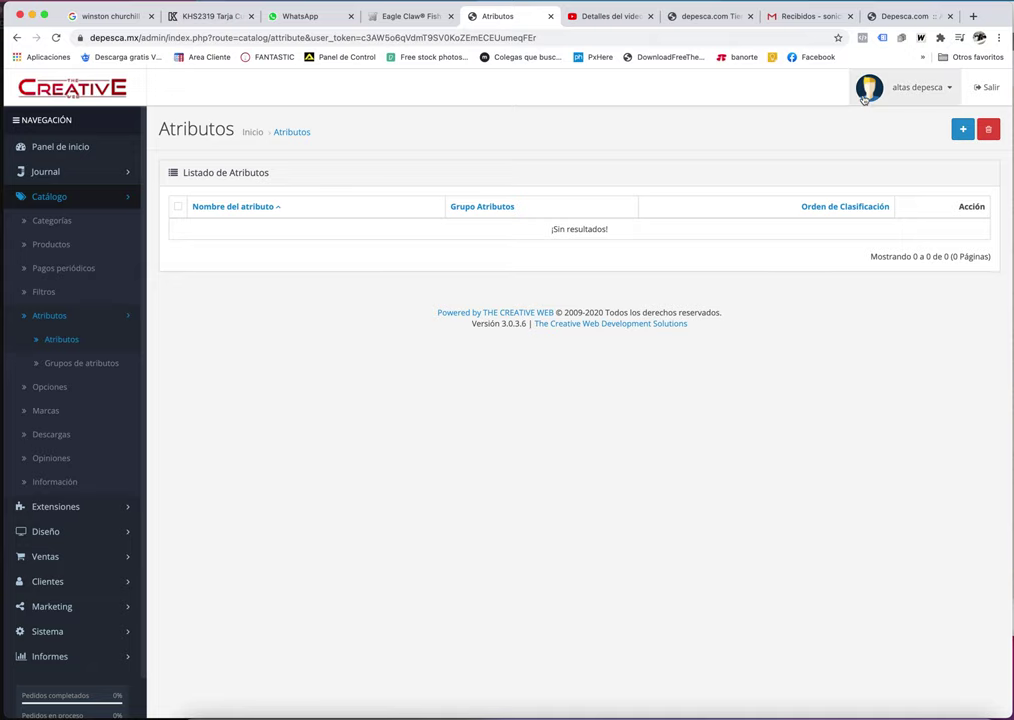
# Start a new attribute and assign it to the Especificaciones group
pyautogui.click(963, 131)
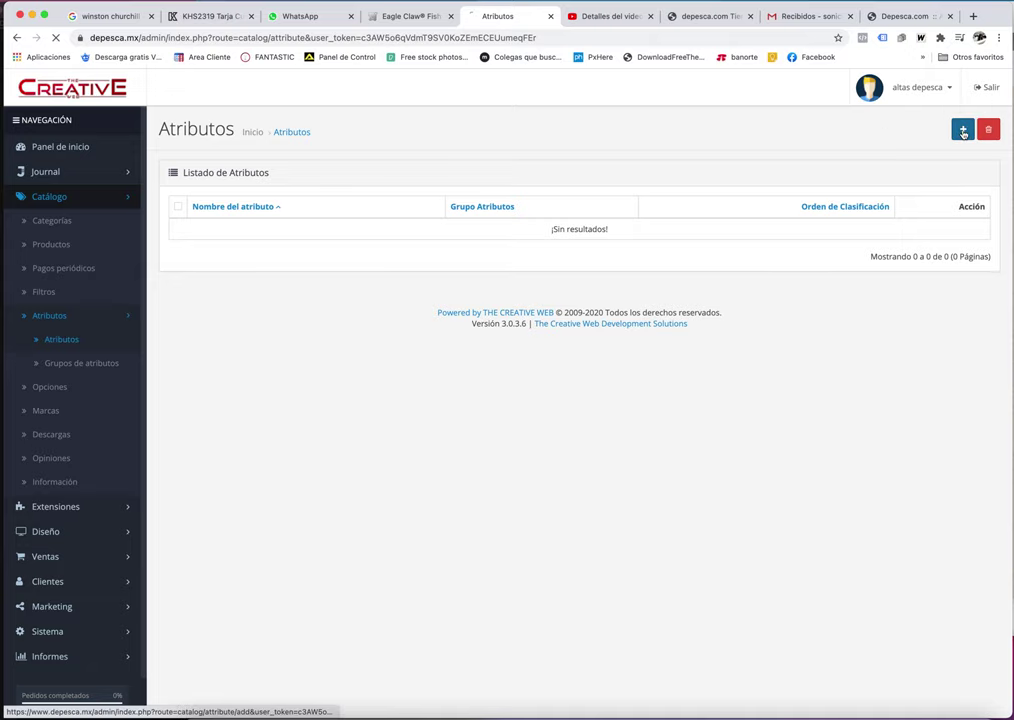
pyautogui.click(421, 262)
pyautogui.click(416, 276)
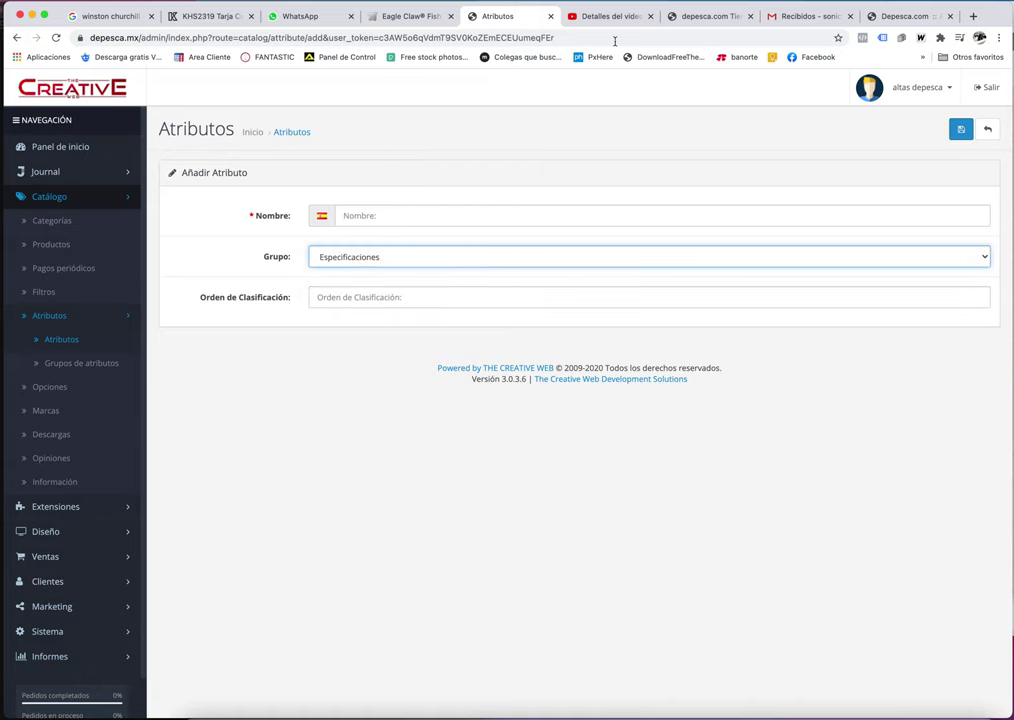
# Copy the field label "Peso (Oz.)" from the old depesca.com store's product modification form
pyautogui.click(890, 17)
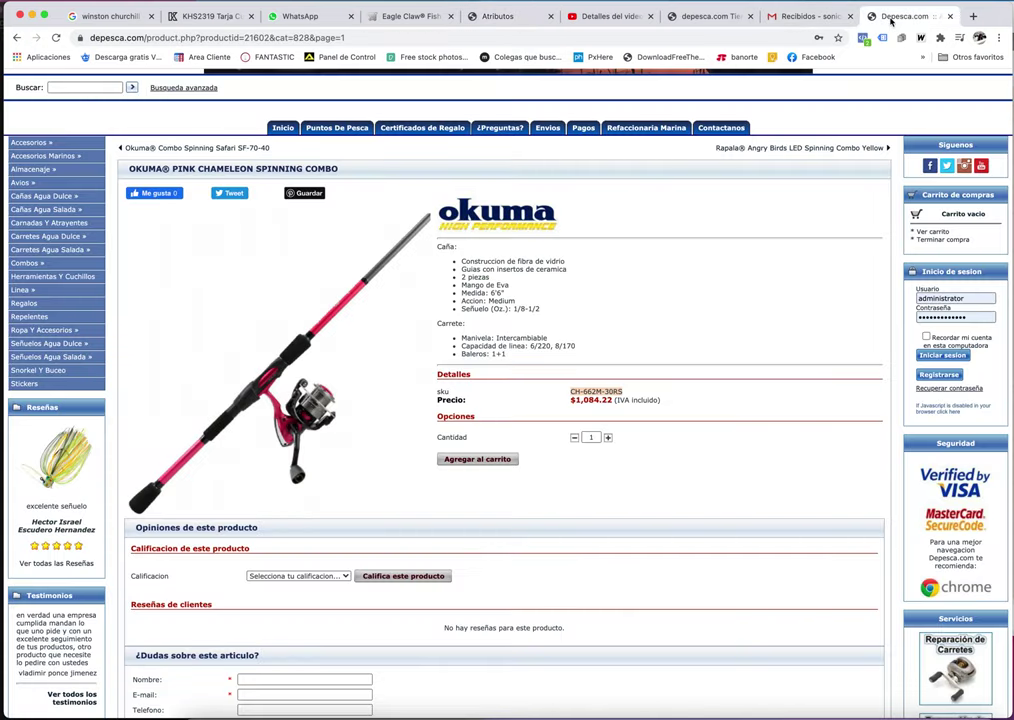
pyautogui.click(710, 16)
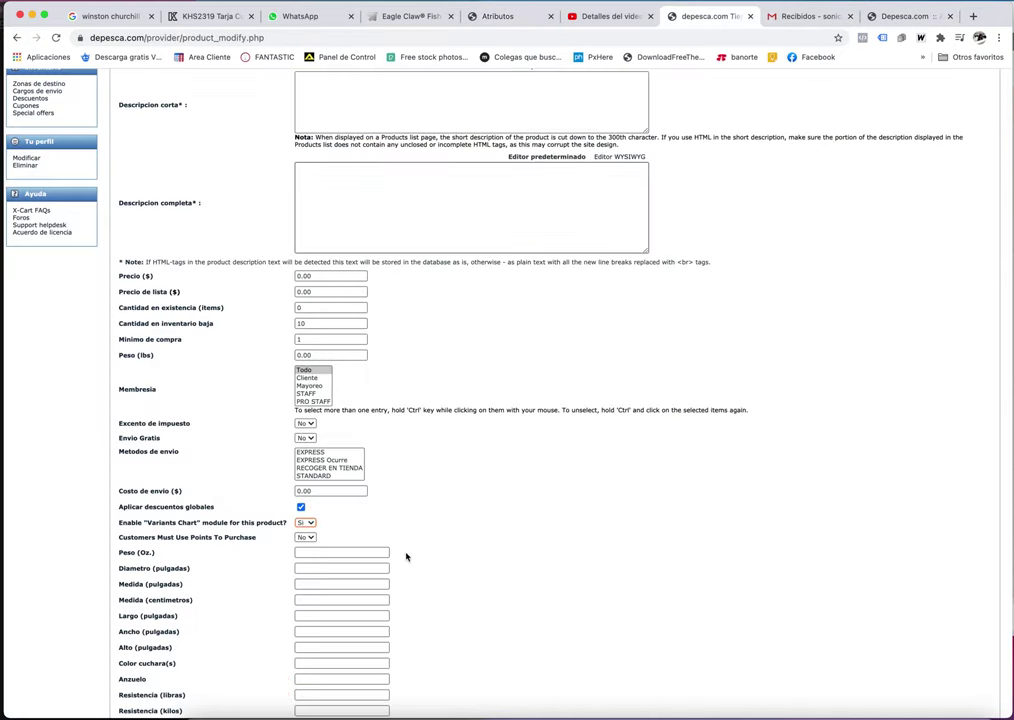
pyautogui.scroll(-3, 406, 557)
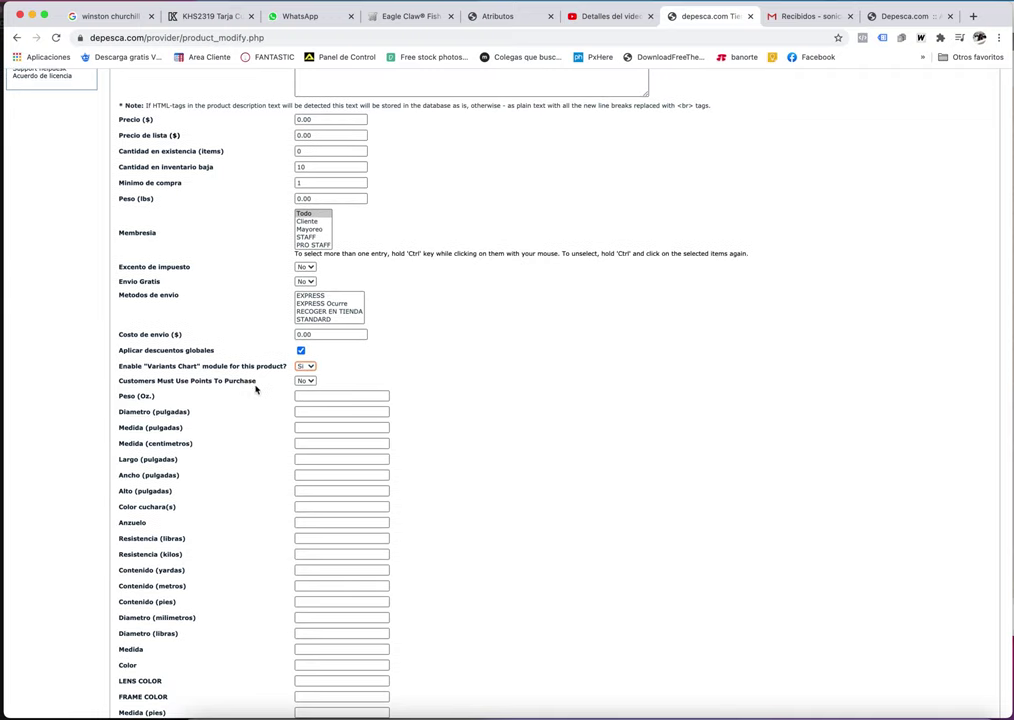
pyautogui.doubleClick(135, 396)
pyautogui.click(811, 17)
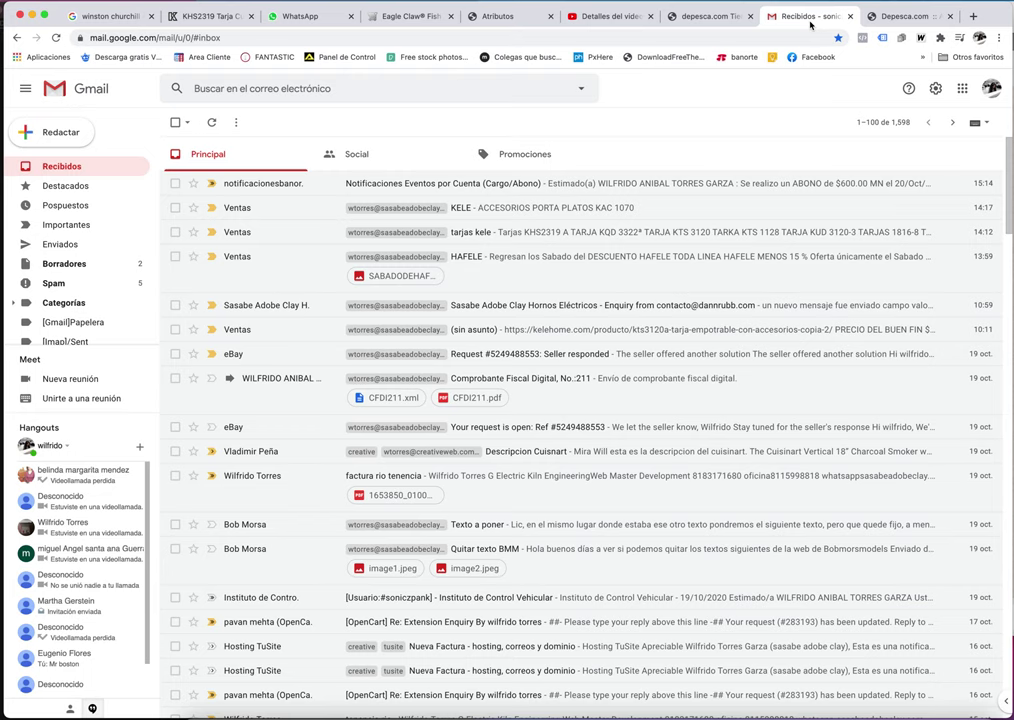
pyautogui.click(882, 18)
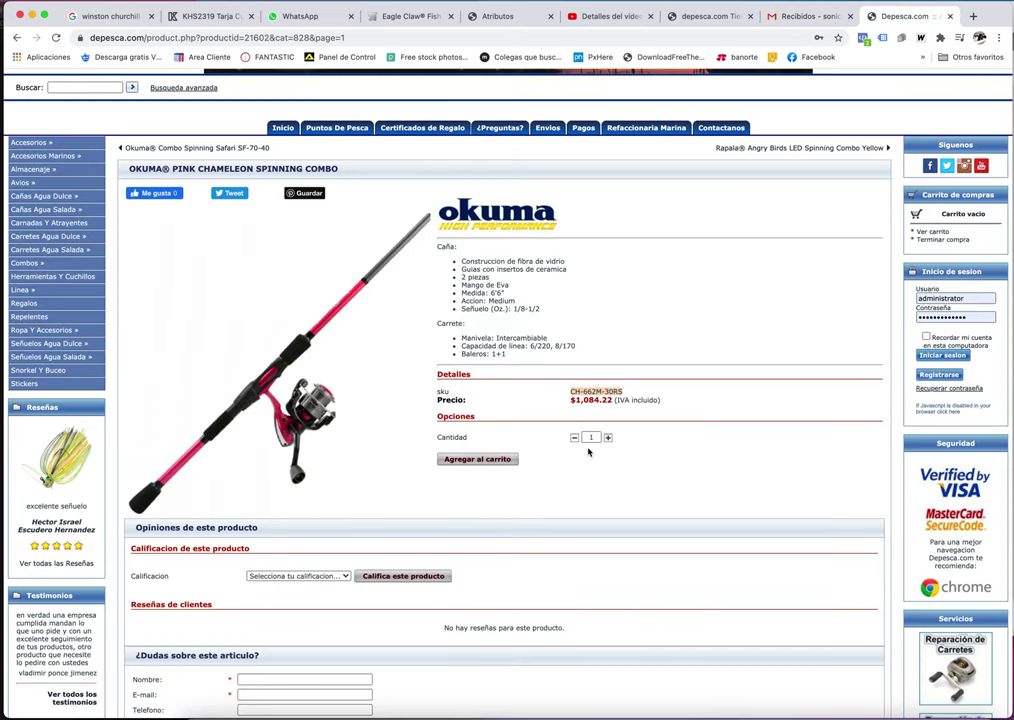
# Name the new attribute in the depesca.mx admin "Peso (Oz.)" and save it
pyautogui.click(521, 19)
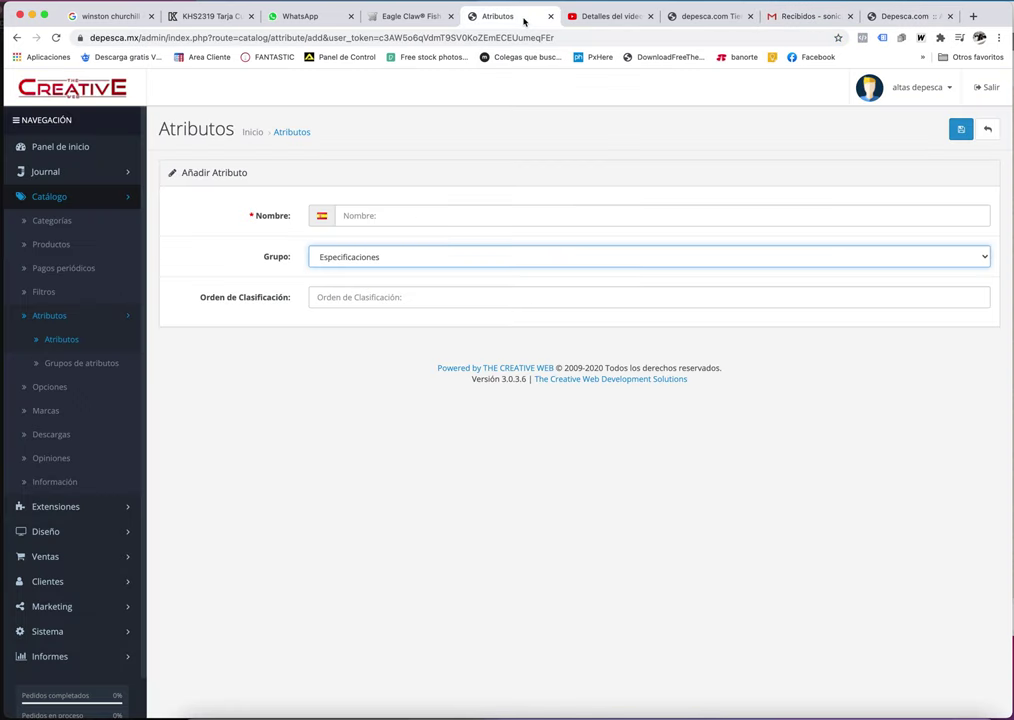
pyautogui.click(409, 217)
pyautogui.write('Peso (Oz.)')
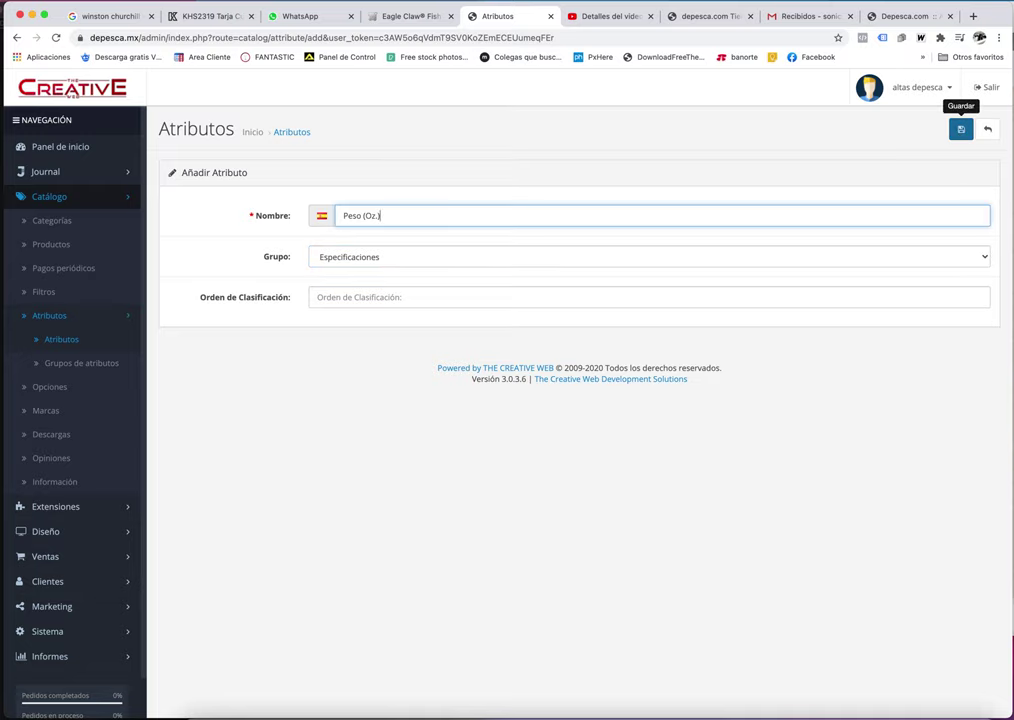
pyautogui.click(960, 129)
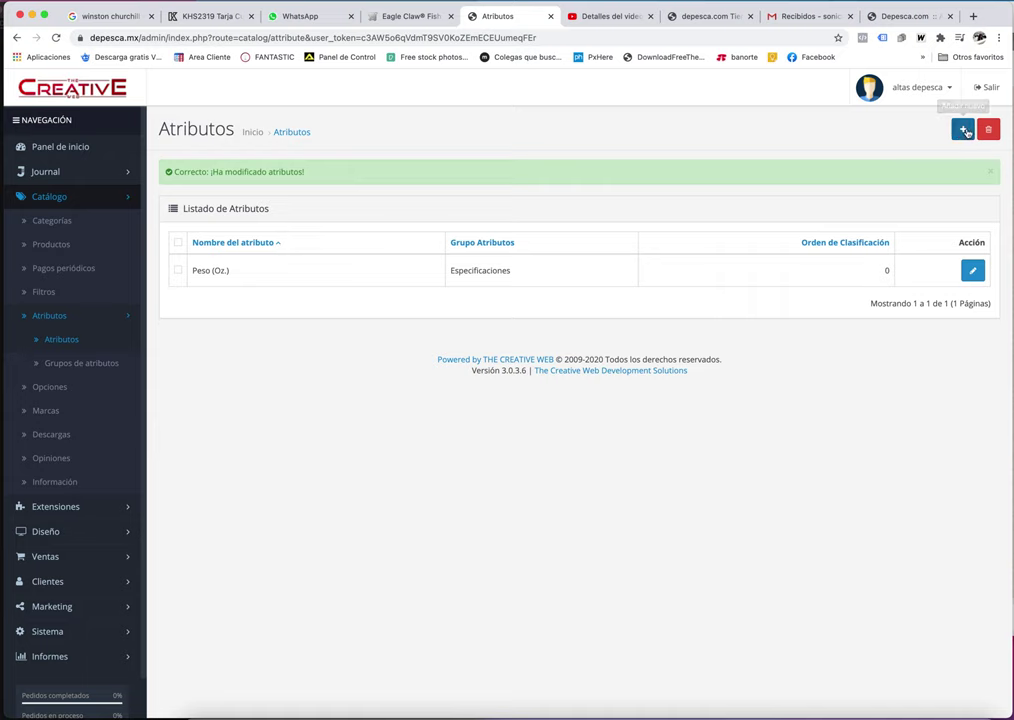
# Close the two unrelated browser pages, the winston churchill search and the KHS2319 Tarja product
pyautogui.click(926, 15)
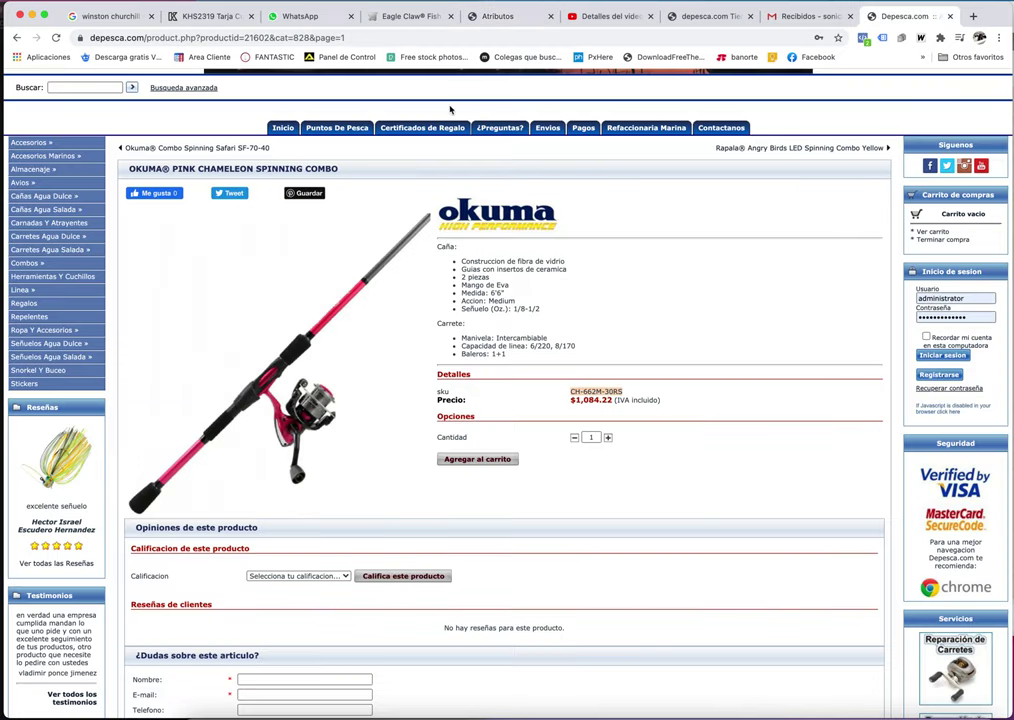
pyautogui.click(505, 16)
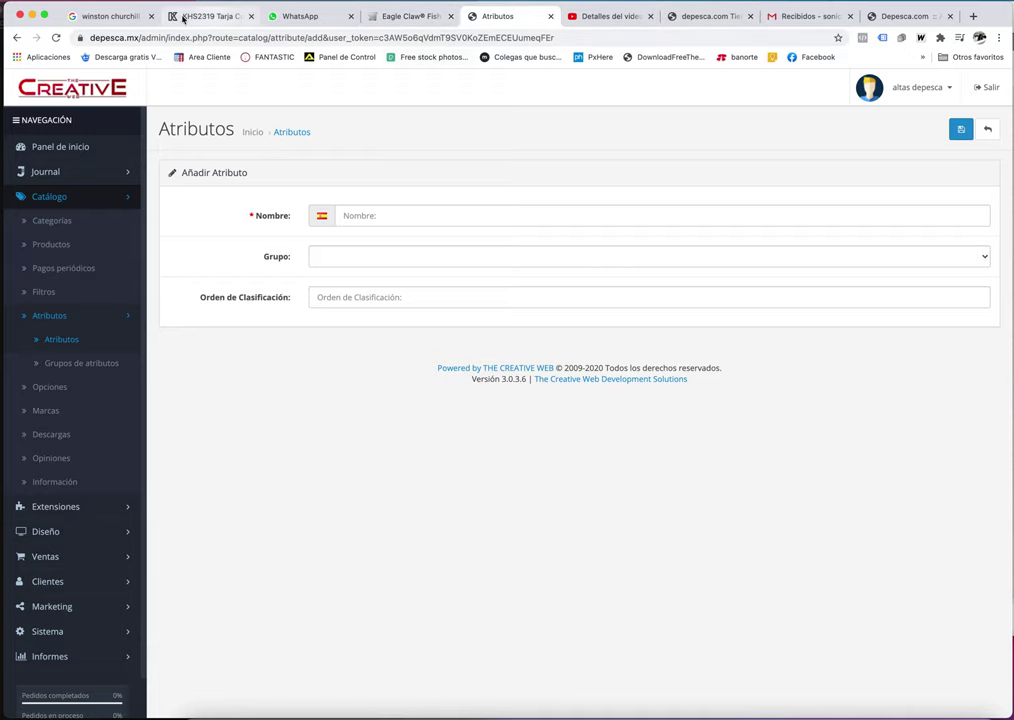
pyautogui.click(151, 16)
pyautogui.click(151, 16)
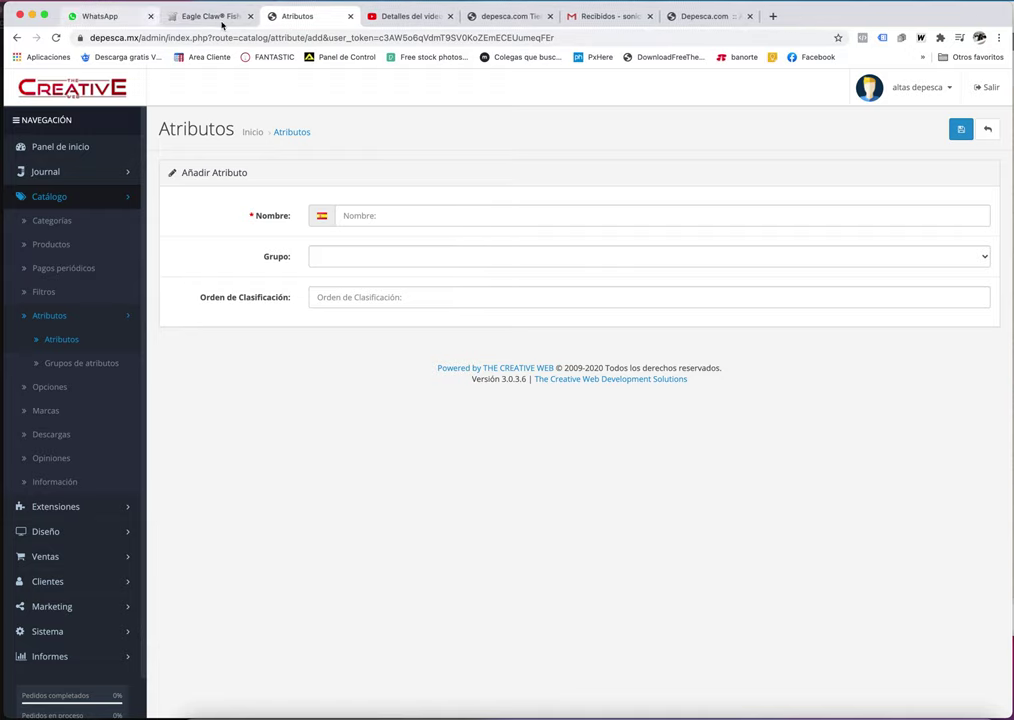
# Copy the field label "Diametro (pulgadas)" from the old store's product modification form
pyautogui.click(501, 18)
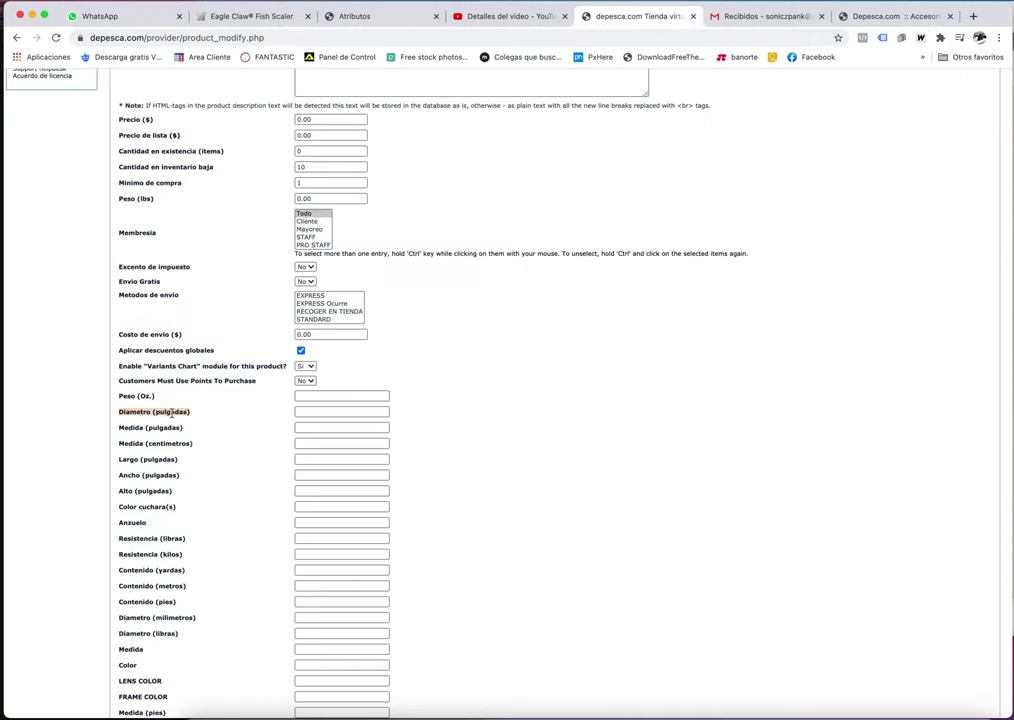
pyautogui.click(867, 16)
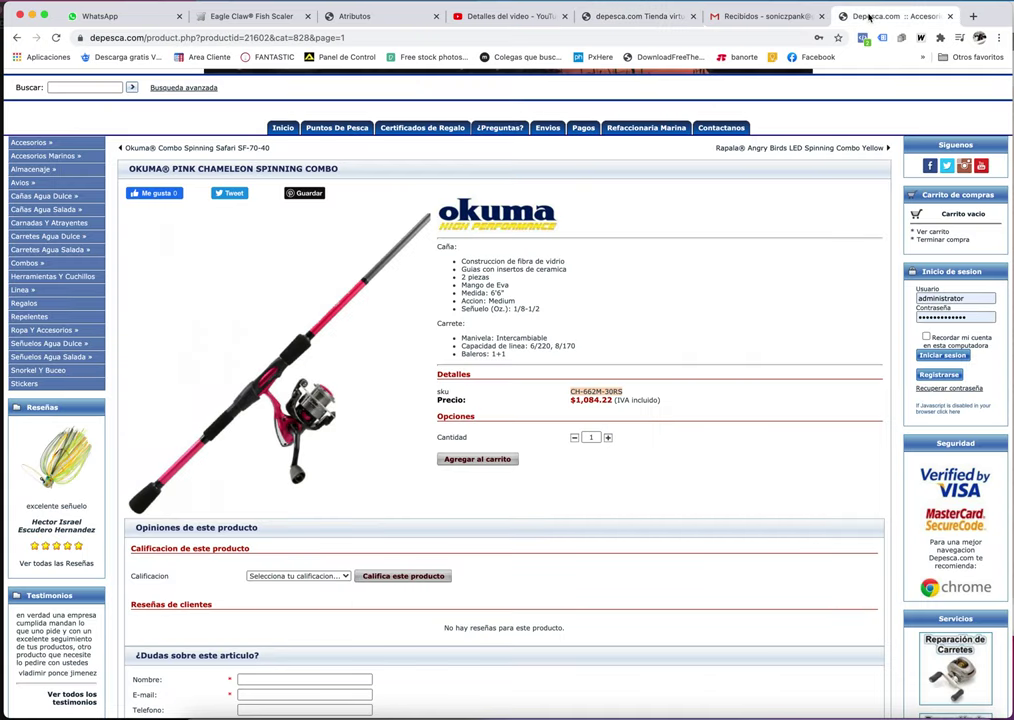
pyautogui.click(612, 17)
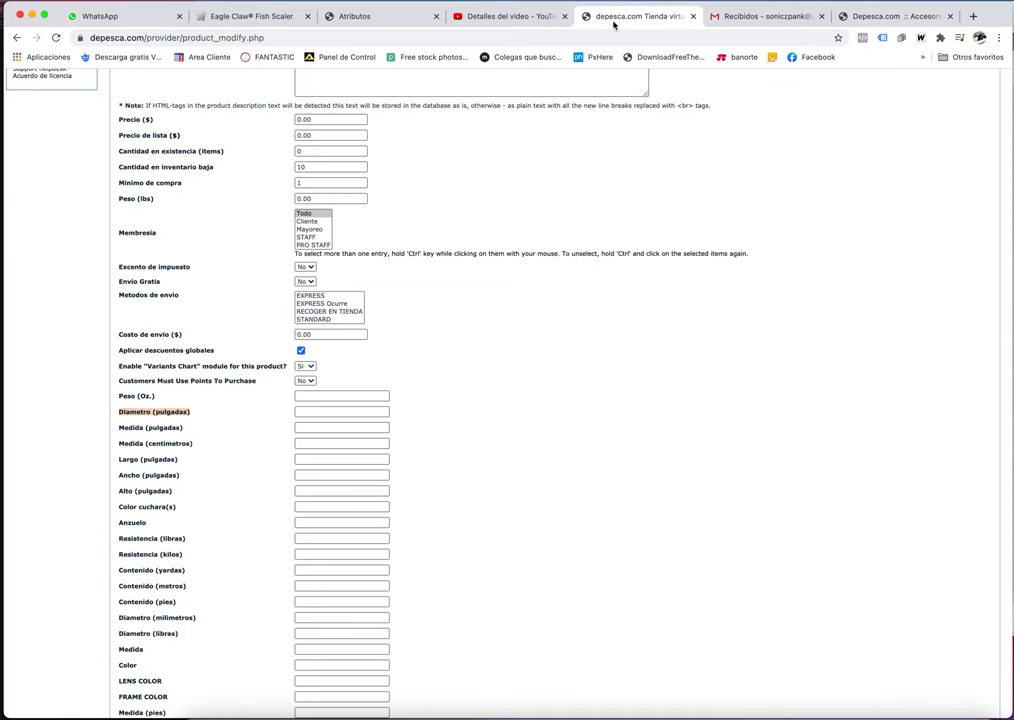
# Name the new attribute in the depesca.mx admin "Diametro (pulgadas)", assign it to the Especificaciones group and save it
pyautogui.click(358, 16)
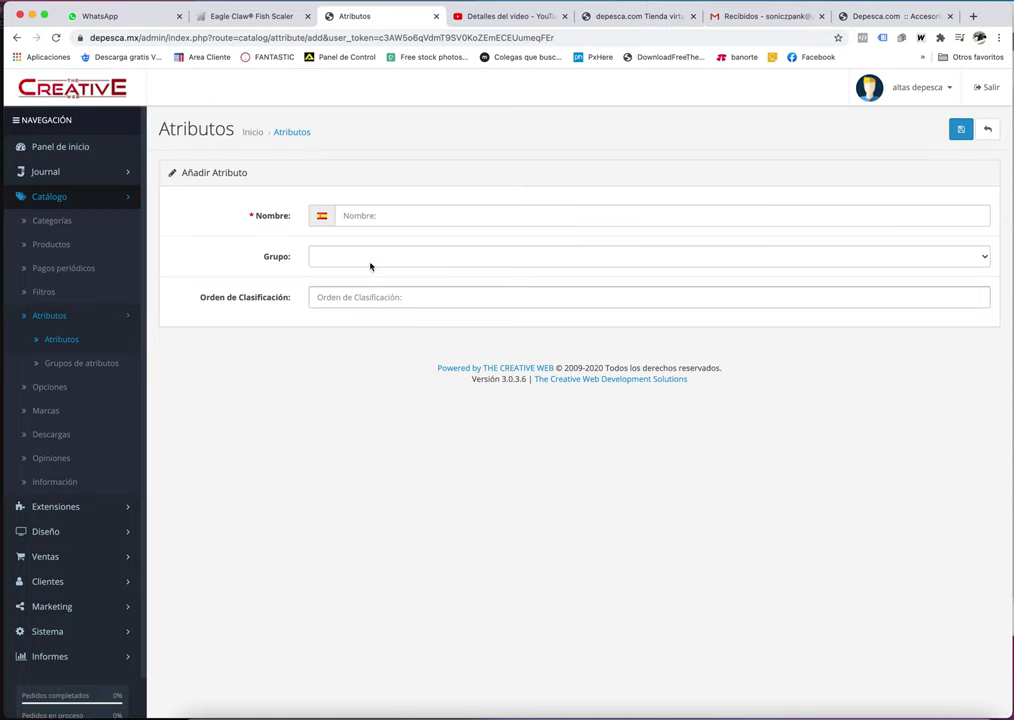
pyautogui.click(380, 216)
pyautogui.write('Diametro (pulgadas)')
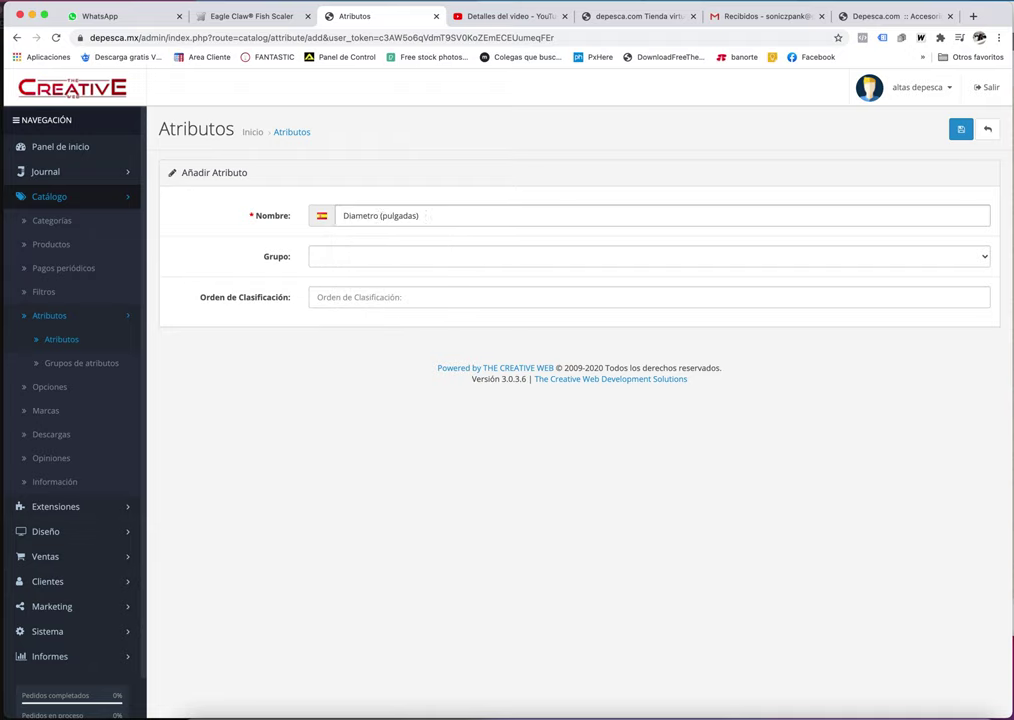
pyautogui.click(380, 256)
pyautogui.click(380, 276)
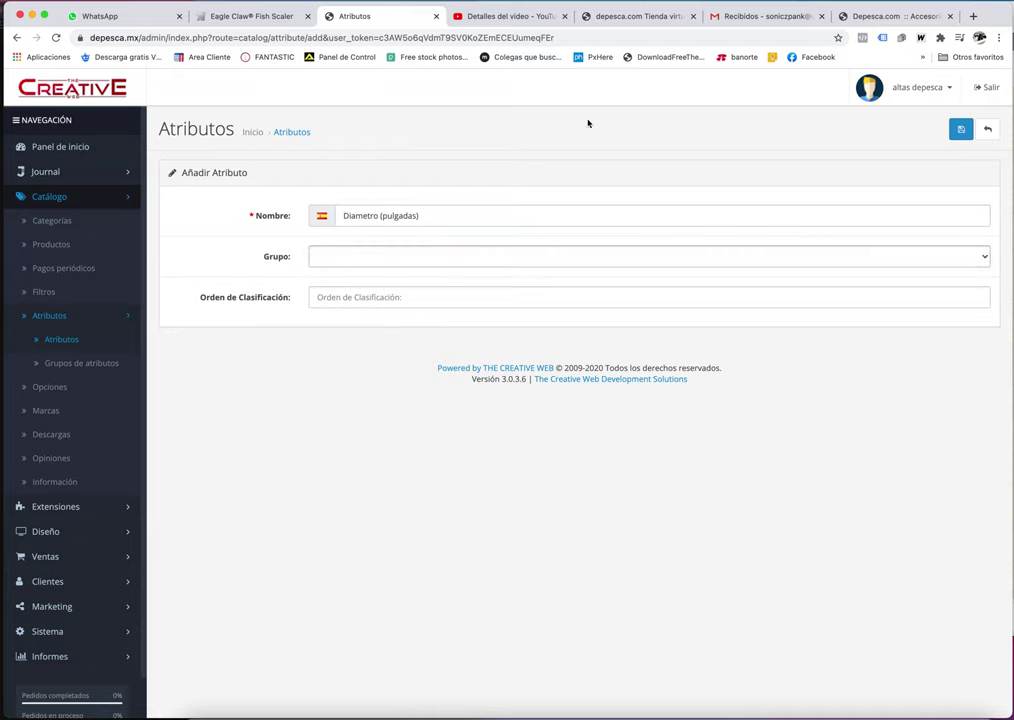
pyautogui.click(959, 134)
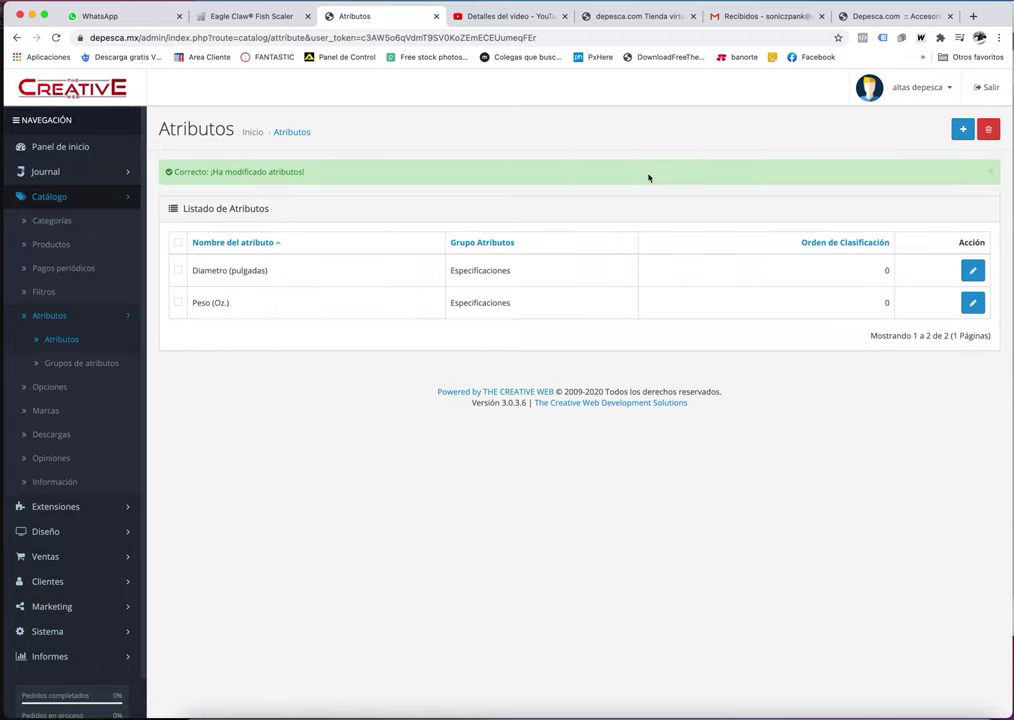
# Copy the field label "Medida (pulgadas)" from the old store's product modification form
pyautogui.click(654, 16)
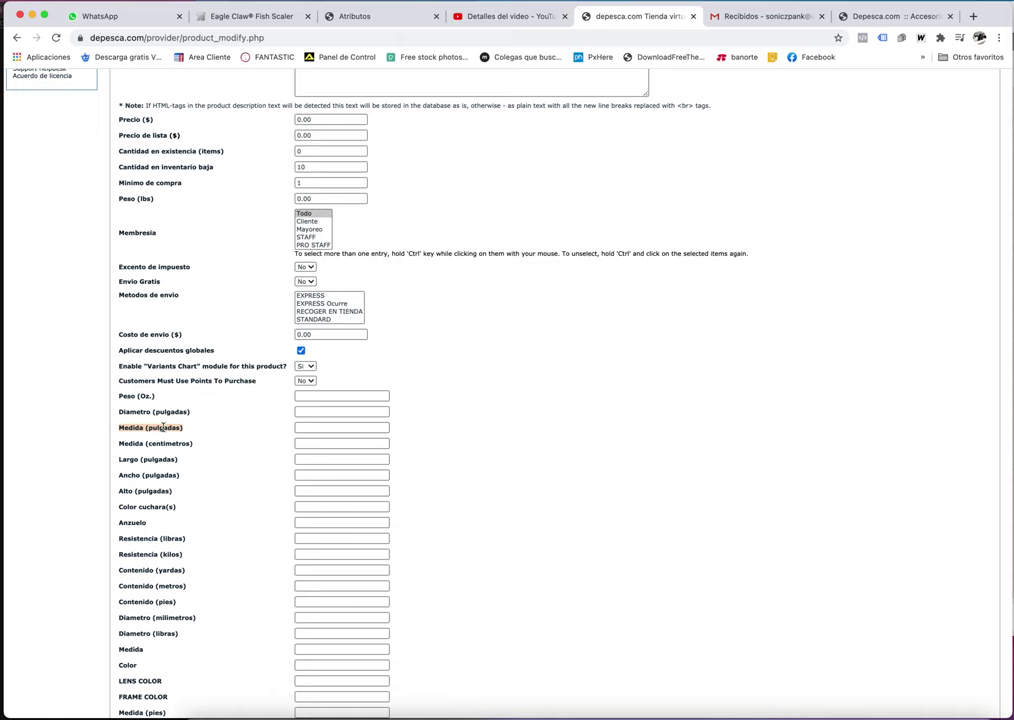
pyautogui.click(757, 17)
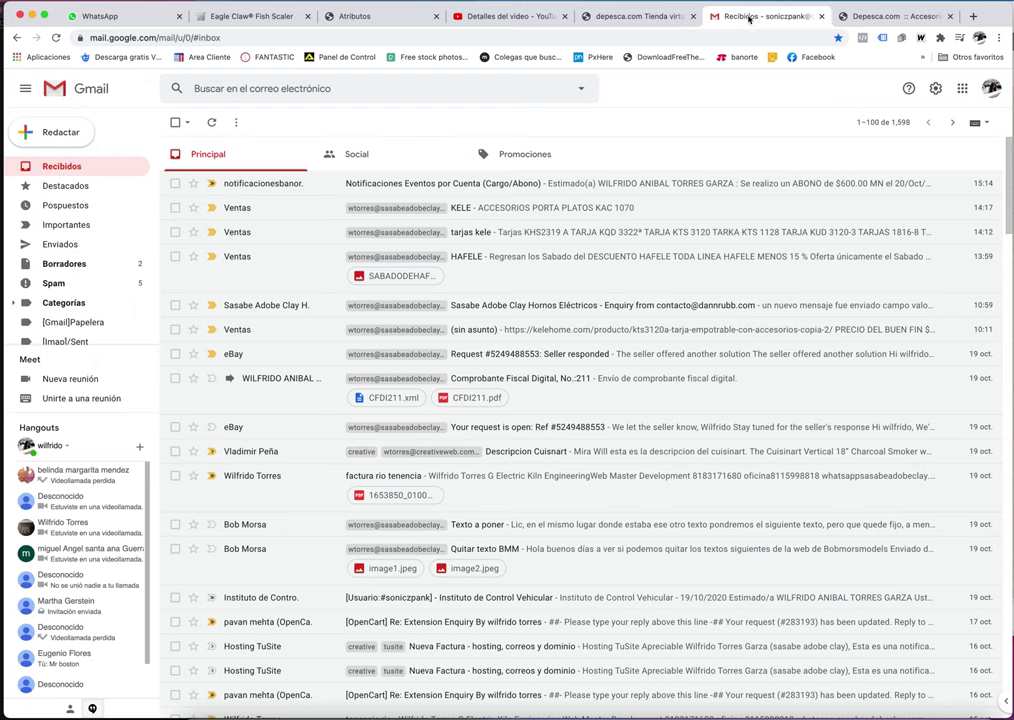
pyautogui.click(665, 18)
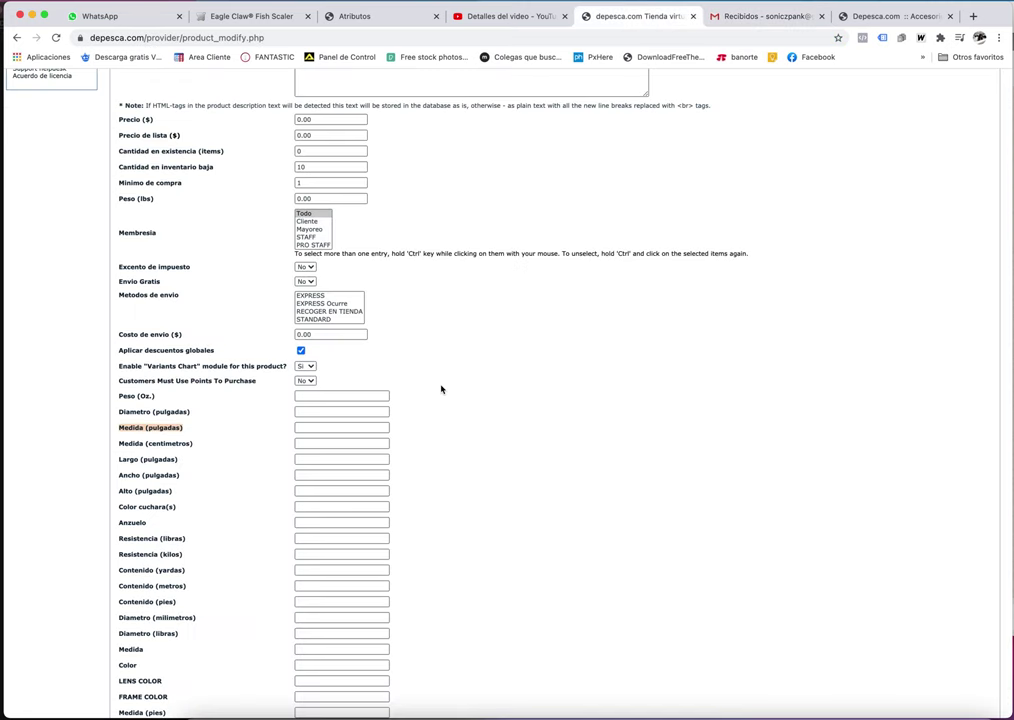
# Add an attribute named "Medida (pulgadas)" in the Especificaciones group in the depesca.mx admin and save it
pyautogui.click(400, 17)
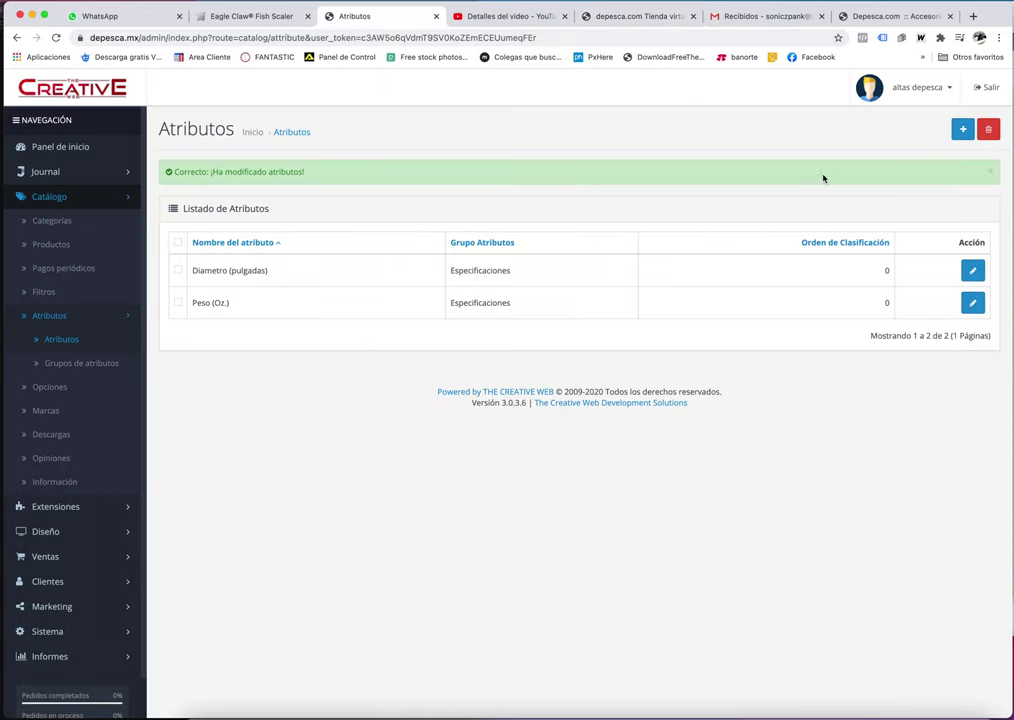
pyautogui.click(962, 129)
pyautogui.click(557, 217)
pyautogui.write('Medida (pulgadas)')
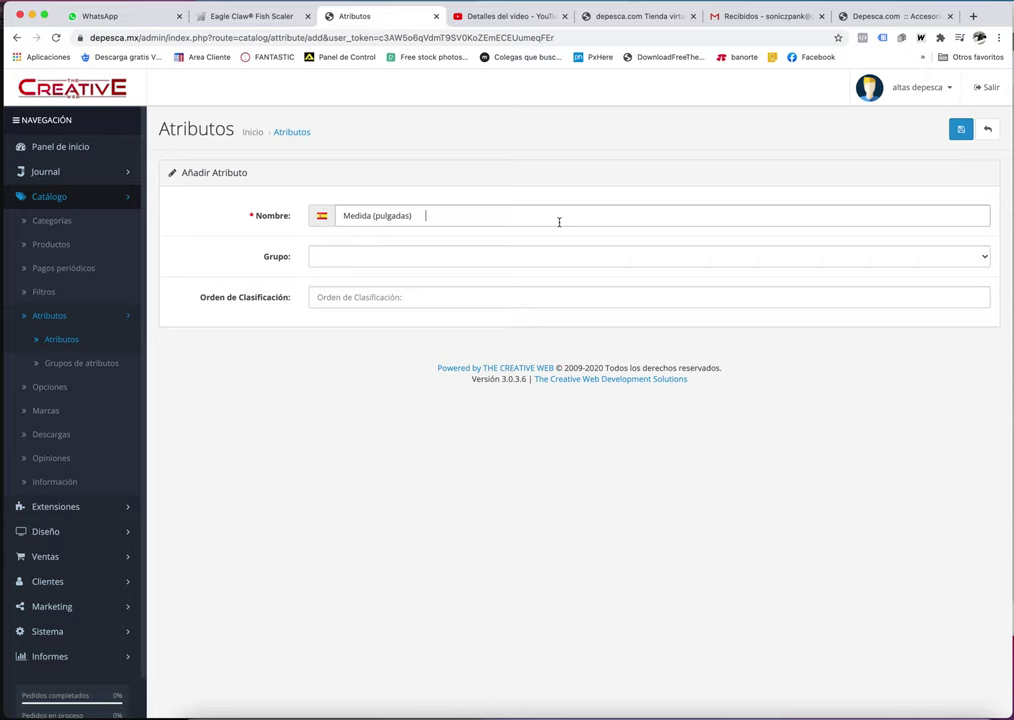
pyautogui.click(500, 258)
pyautogui.click(500, 275)
pyautogui.click(962, 136)
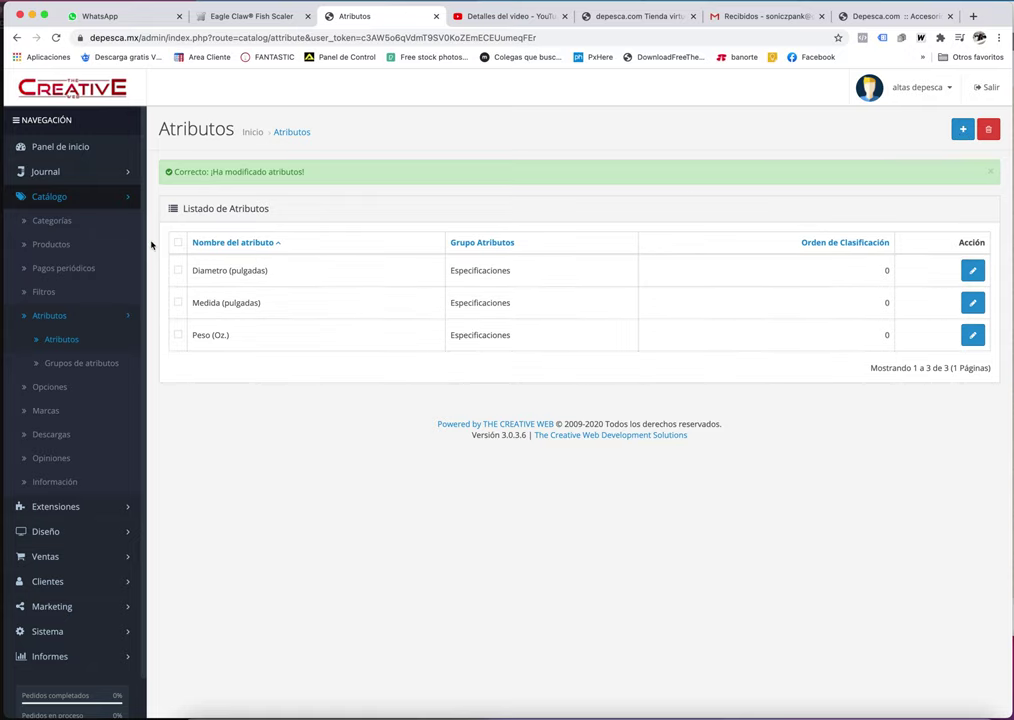
# Search the depesca.mx storefront for "caña" and open the 13 Fishing Caña Fate Black 2 71 Med Heavy Fast product
pyautogui.click(887, 16)
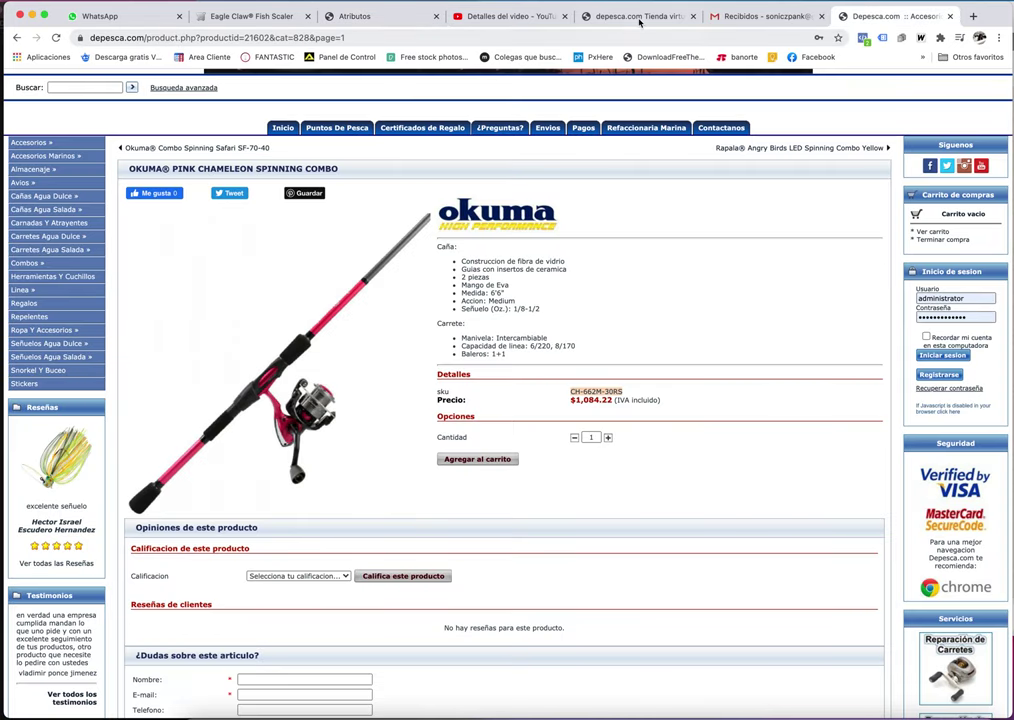
pyautogui.click(352, 16)
pyautogui.click(277, 16)
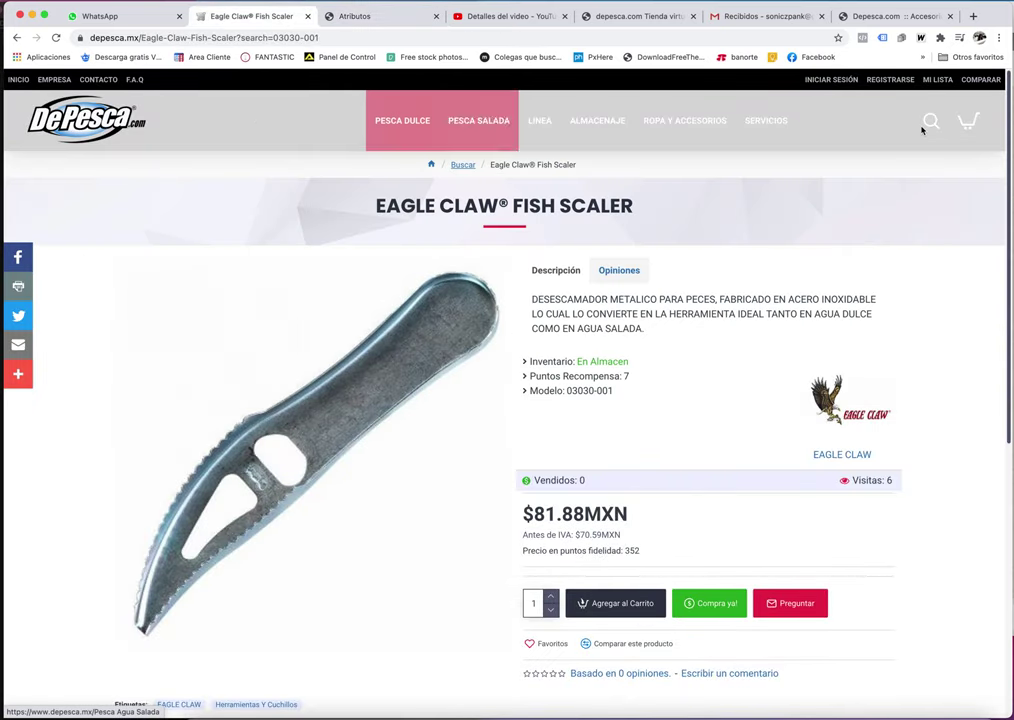
pyautogui.click(930, 120)
pyautogui.tripleClick(828, 156)
pyautogui.write('caña')
pyautogui.click(815, 192)
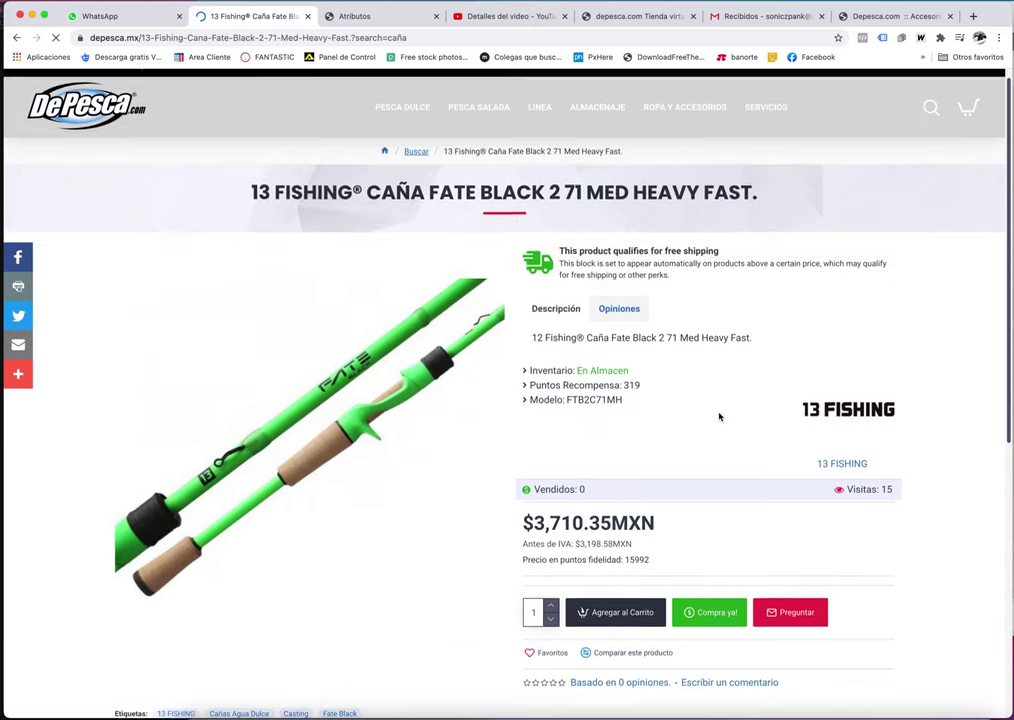
# Copy the model code FTB2C71MH from the fishing rod's product page
pyautogui.scroll(-4, 720, 414)
pyautogui.scroll(2, 719, 415)
pyautogui.doubleClick(609, 320)
pyautogui.press('super+c')
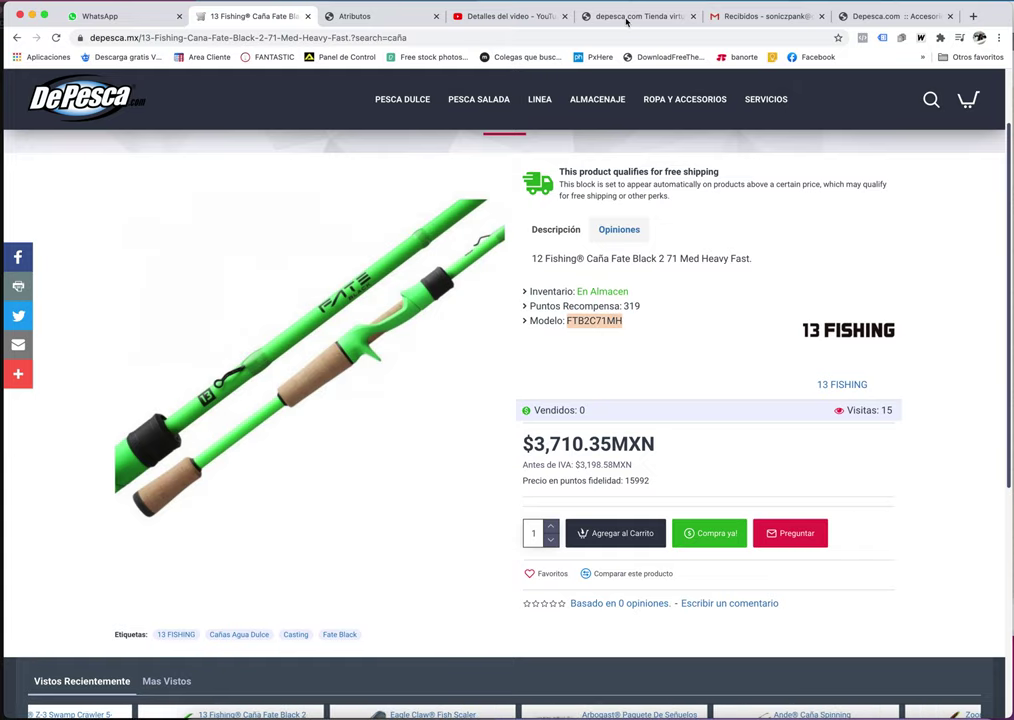
# Filter the product list in the depesca.mx admin by the model FTB2C71MH
pyautogui.press('super+5')
pyautogui.click(389, 20)
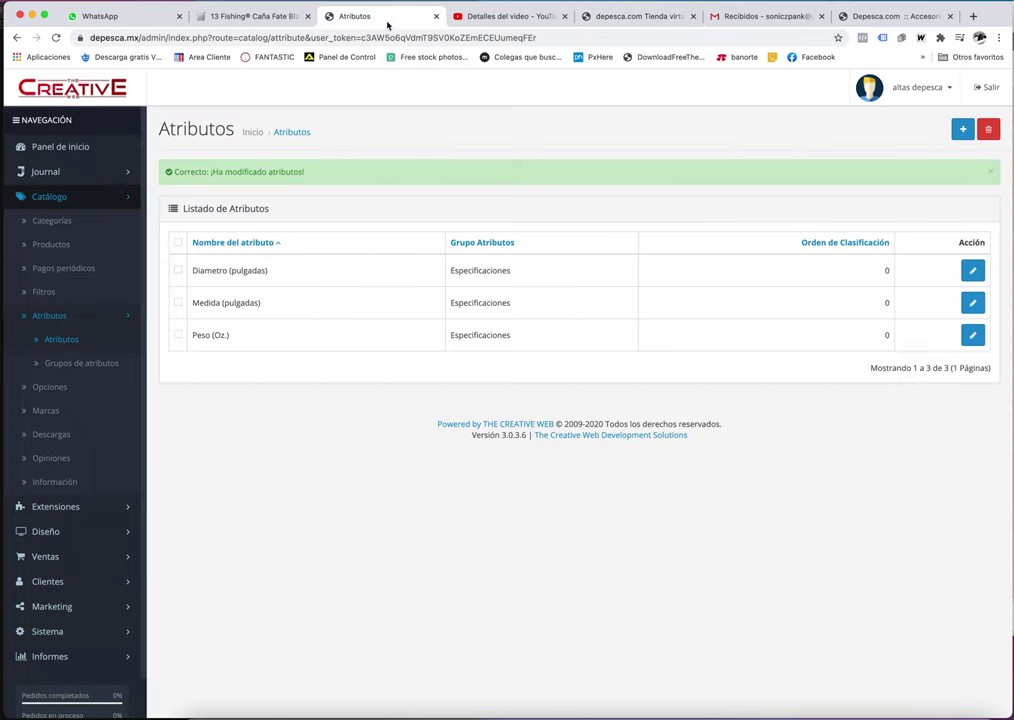
pyautogui.click(78, 245)
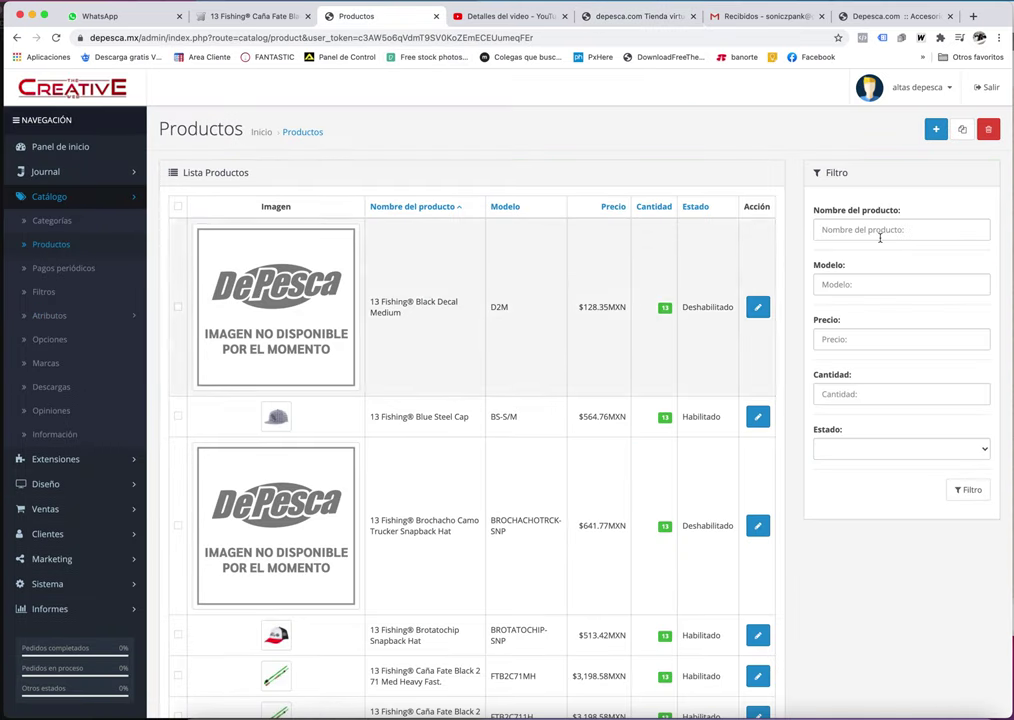
pyautogui.click(863, 285)
pyautogui.press('super+v')
pyautogui.click(967, 489)
# Open the 13 Fishing Caña Fate Black product for editing and add an empty attribute row to it
pyautogui.click(758, 238)
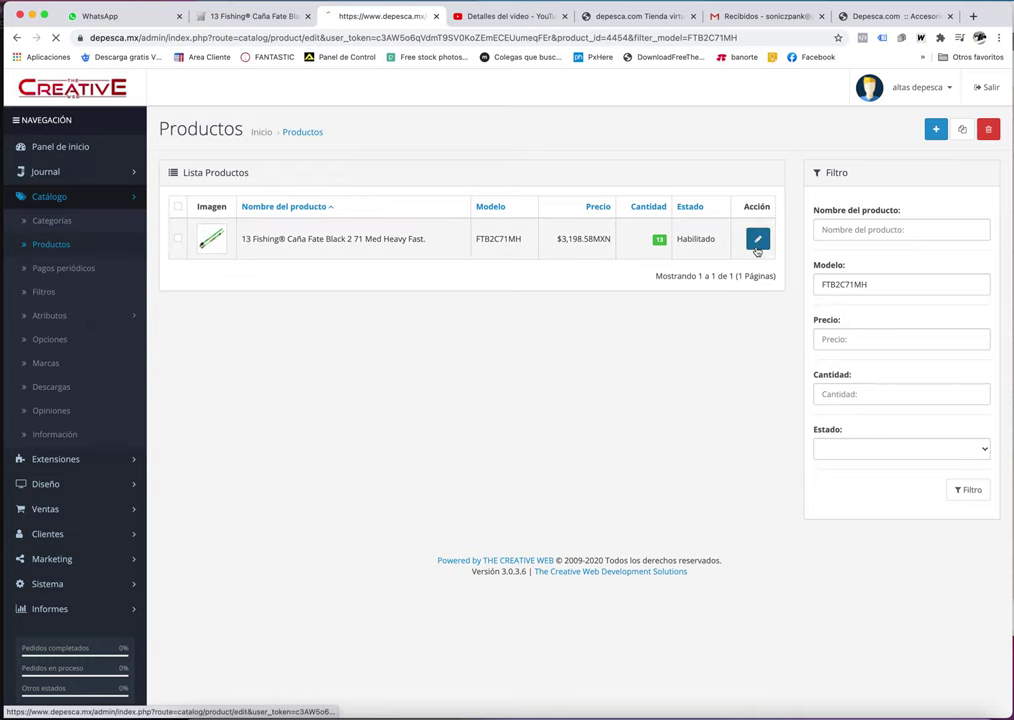
pyautogui.click(340, 209)
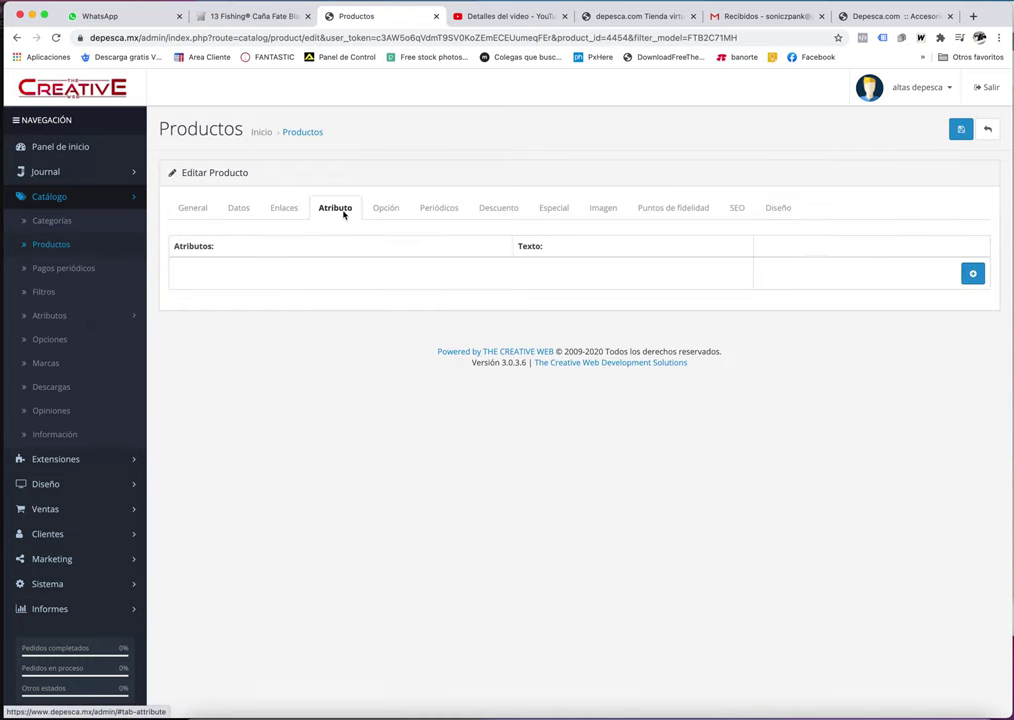
pyautogui.click(979, 277)
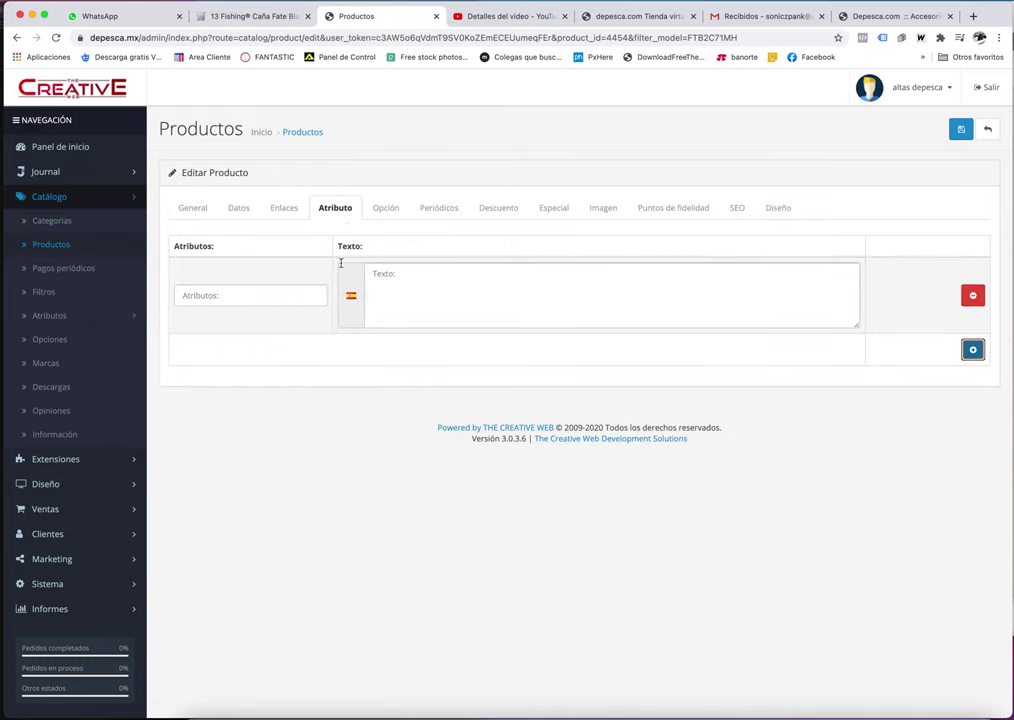
# Assign the Diametro (pulgadas) attribute to the rod in the empty row with the text "3 pulgadas"
pyautogui.click(217, 293)
pyautogui.click(245, 333)
pyautogui.click(415, 316)
pyautogui.write('3')
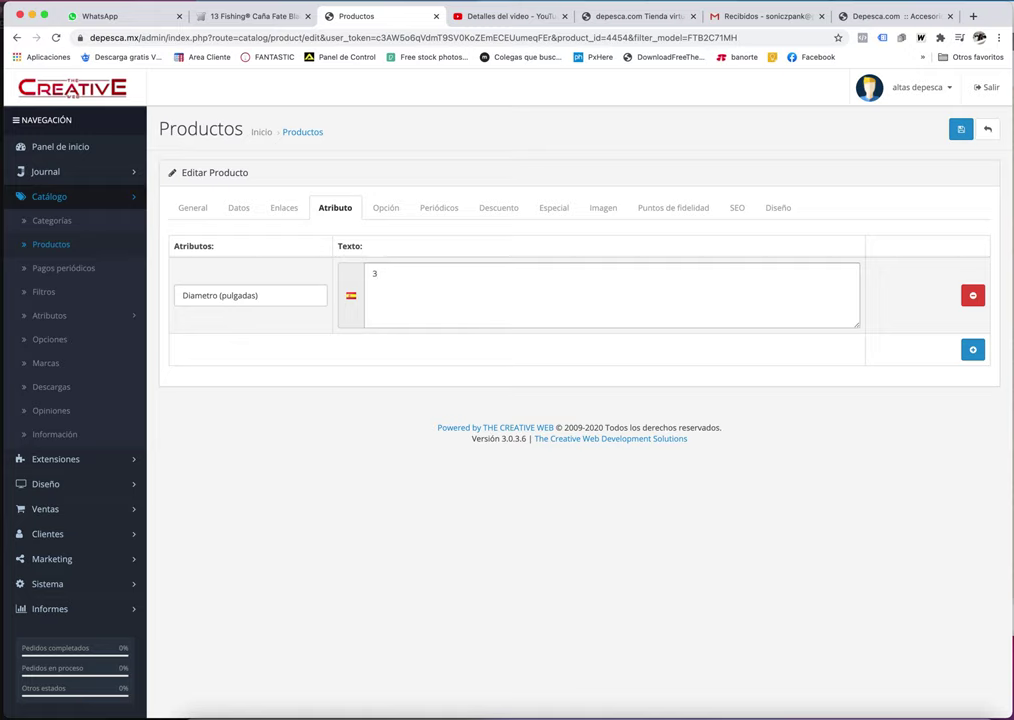
pyautogui.write(' pulgadas')
# Add a second attribute row for Medida (pulgadas) with the text "12 pulgadas"
pyautogui.click(973, 349)
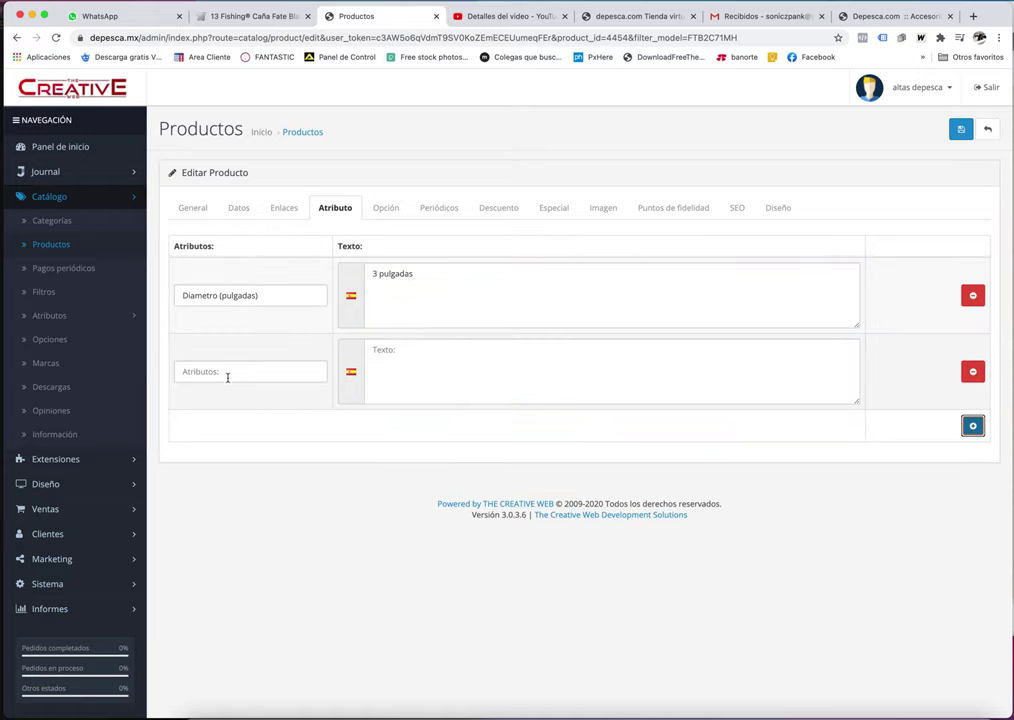
pyautogui.click(230, 372)
pyautogui.click(204, 425)
pyautogui.click(620, 360)
pyautogui.write('12 pulgadas')
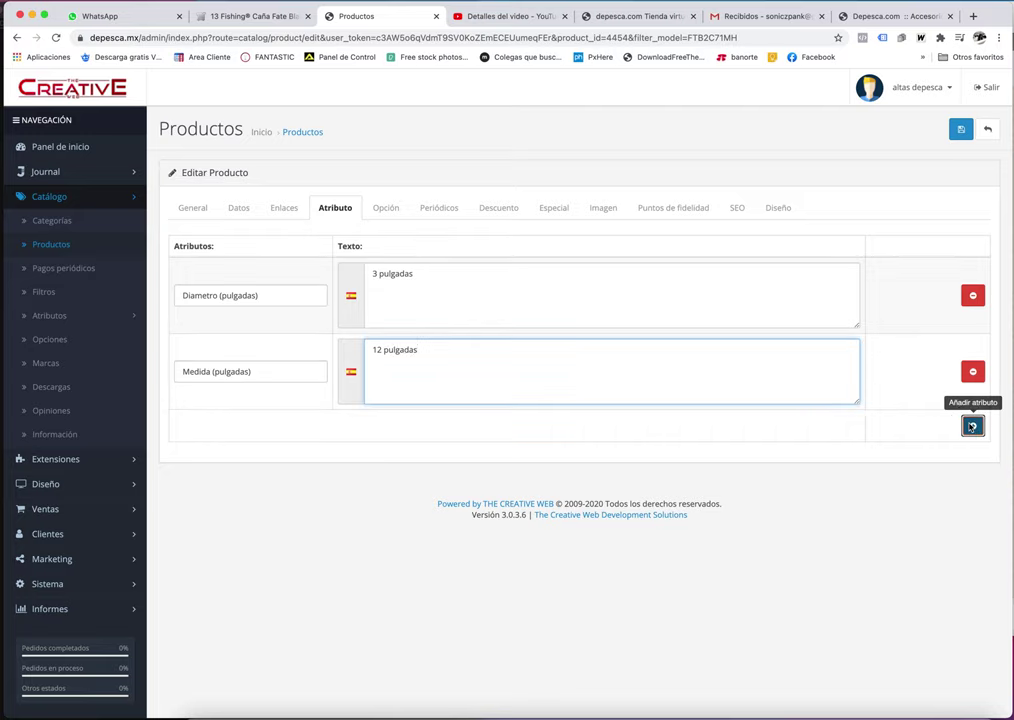
# Add a third attribute row for Peso (Oz.) with the text "5 onzas" and save the product
pyautogui.click(973, 426)
pyautogui.click(291, 448)
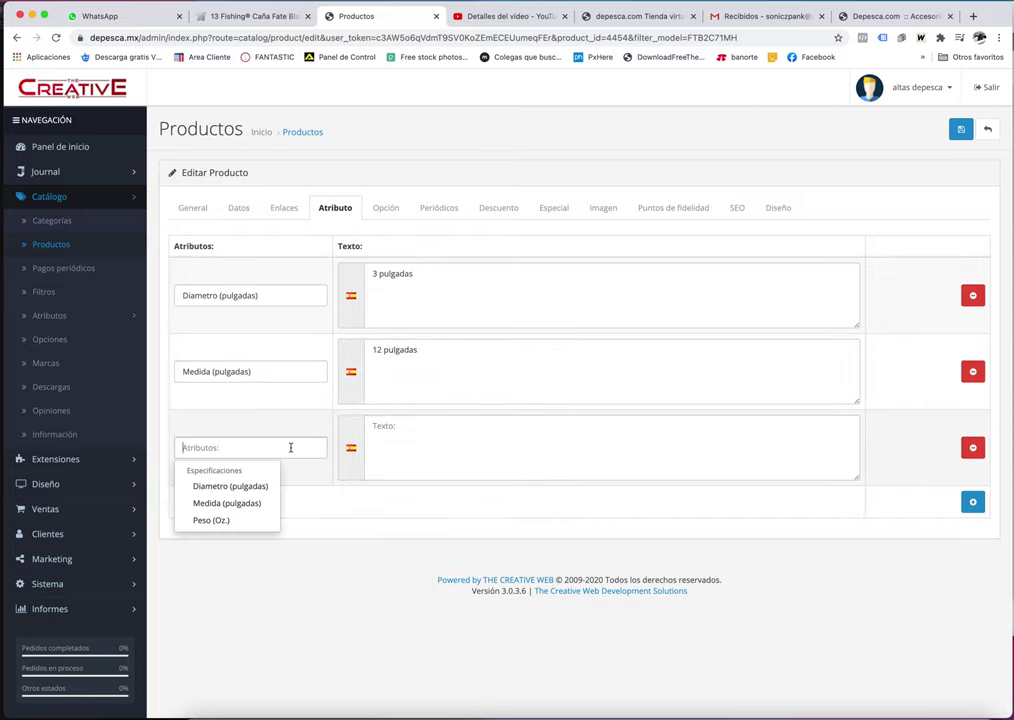
pyautogui.click(274, 524)
pyautogui.click(440, 433)
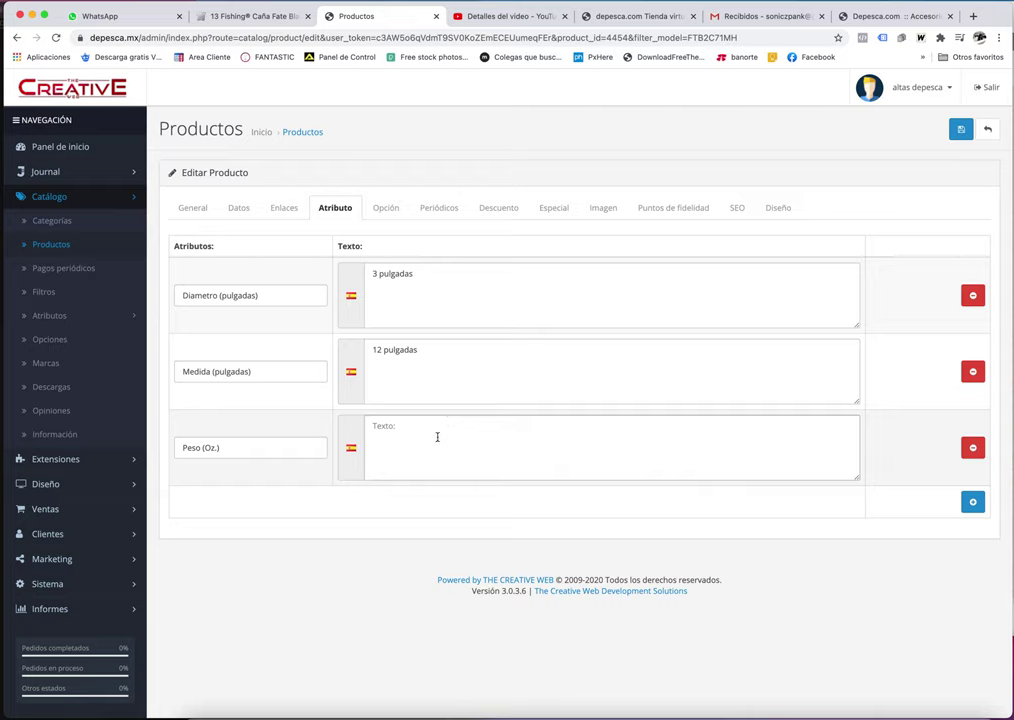
pyautogui.write('5')
pyautogui.click(960, 131)
# Check the rod's description and specifications on its depesca.mx storefront page
pyautogui.click(902, 17)
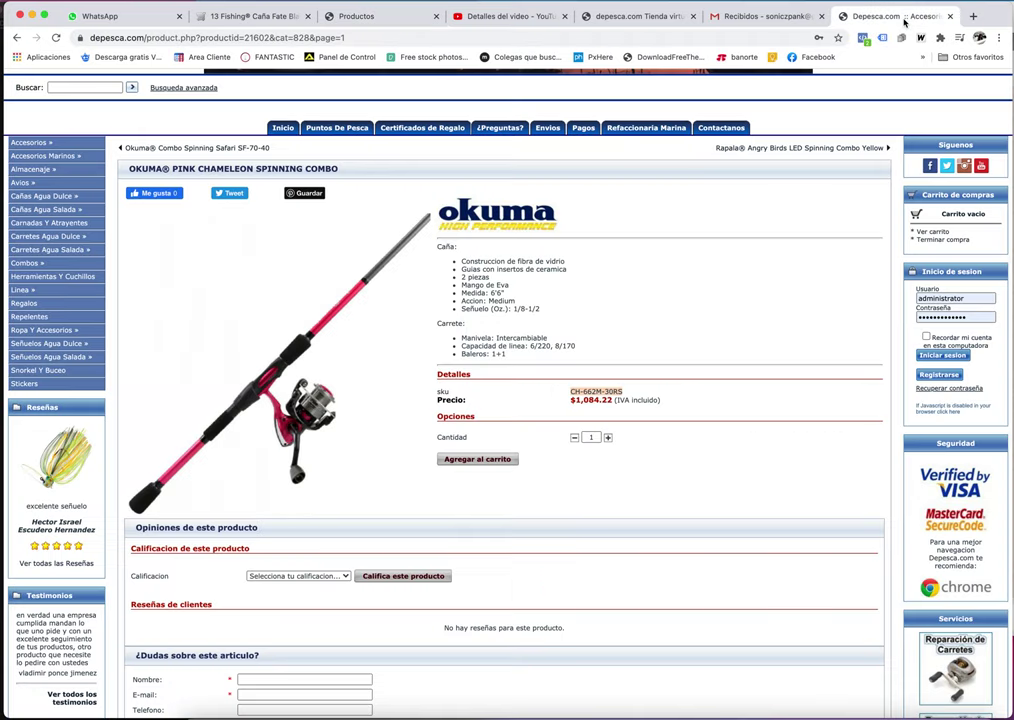
pyautogui.click(655, 17)
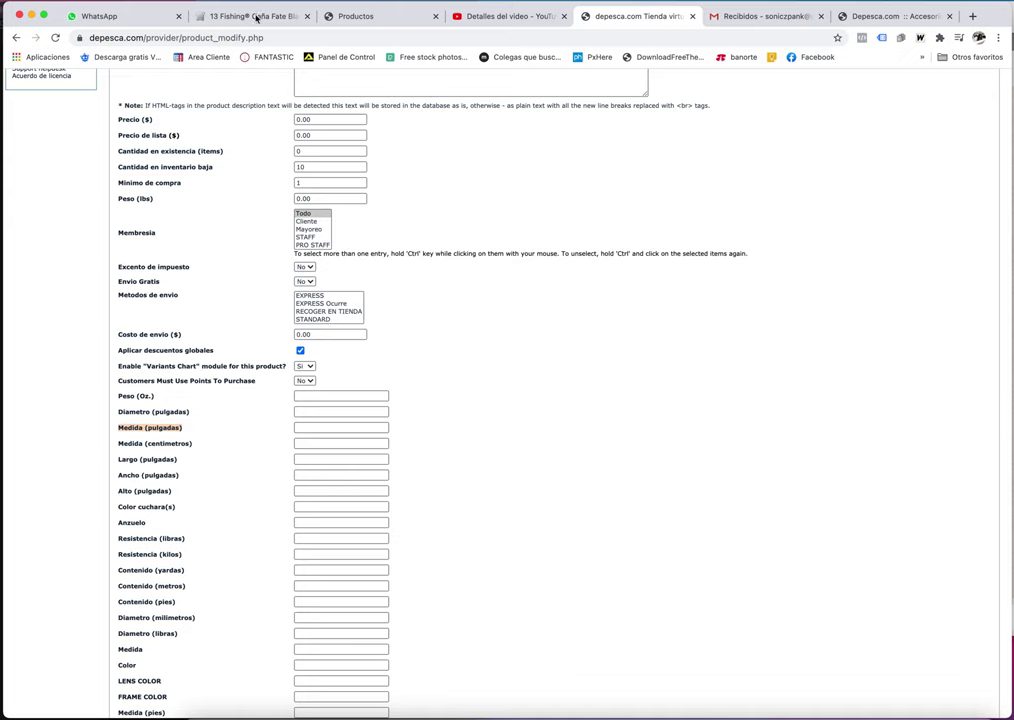
pyautogui.click(257, 17)
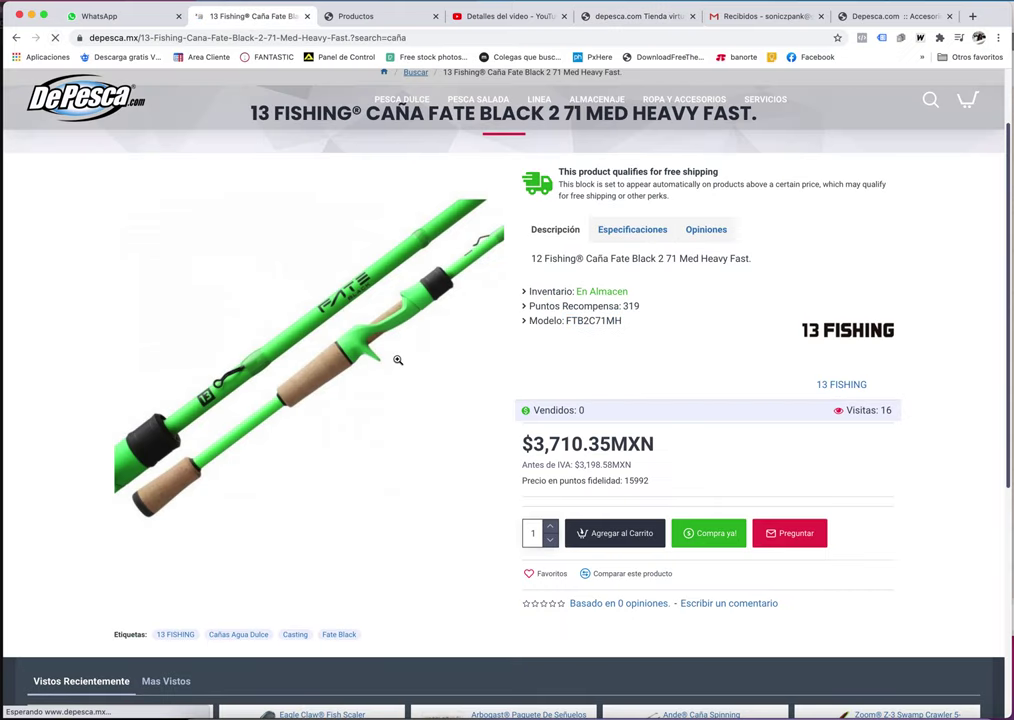
pyautogui.scroll(-3, 396, 358)
pyautogui.scroll(3, 398, 360)
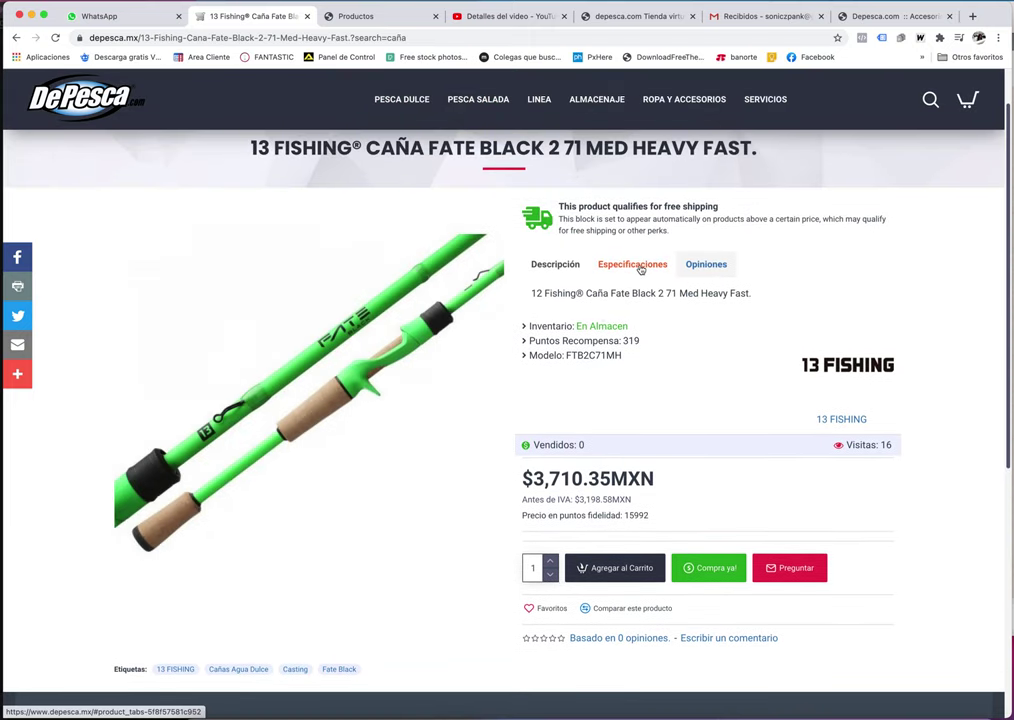
pyautogui.click(640, 268)
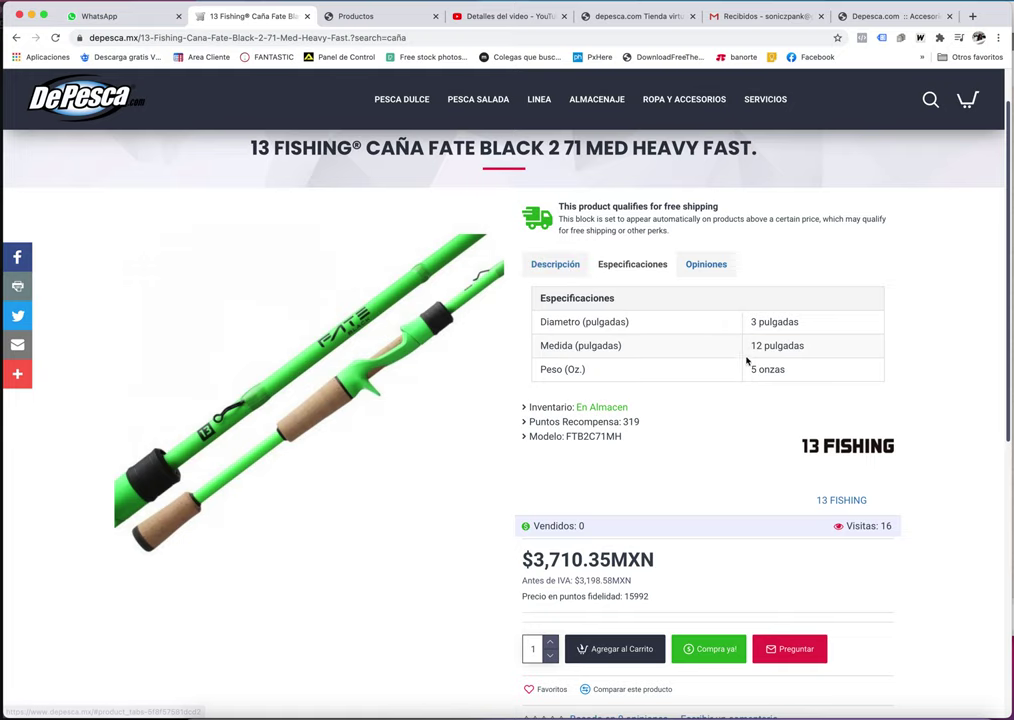
pyautogui.click(562, 265)
pyautogui.click(620, 265)
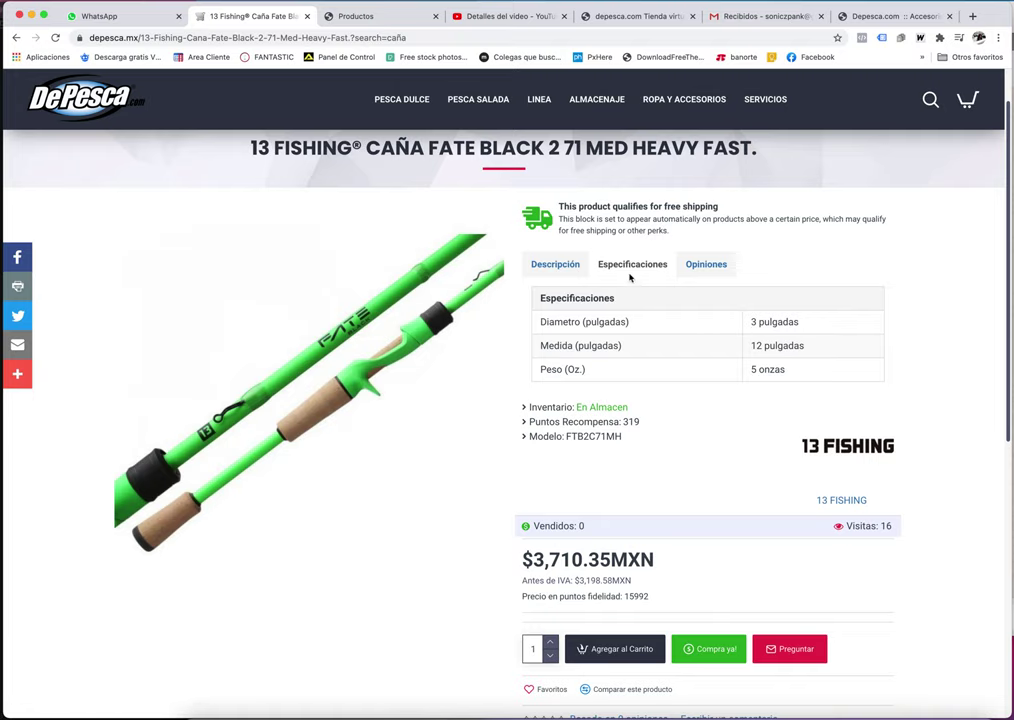
pyautogui.click(563, 263)
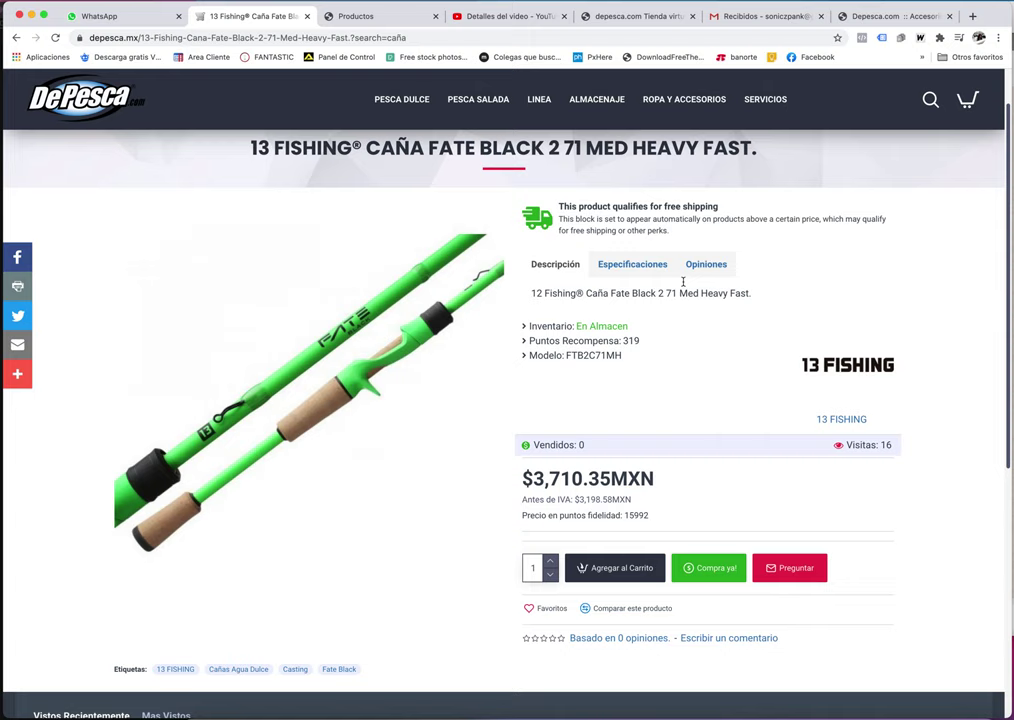
pyautogui.click(615, 265)
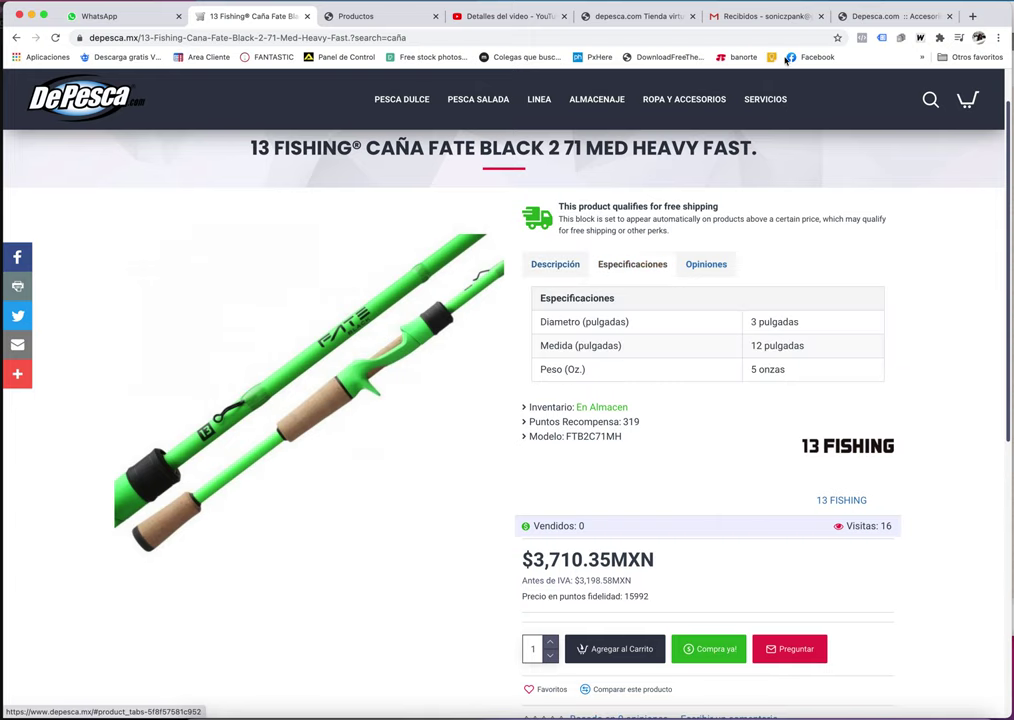
# Open the list of attributes in the depesca.mx admin
pyautogui.click(893, 18)
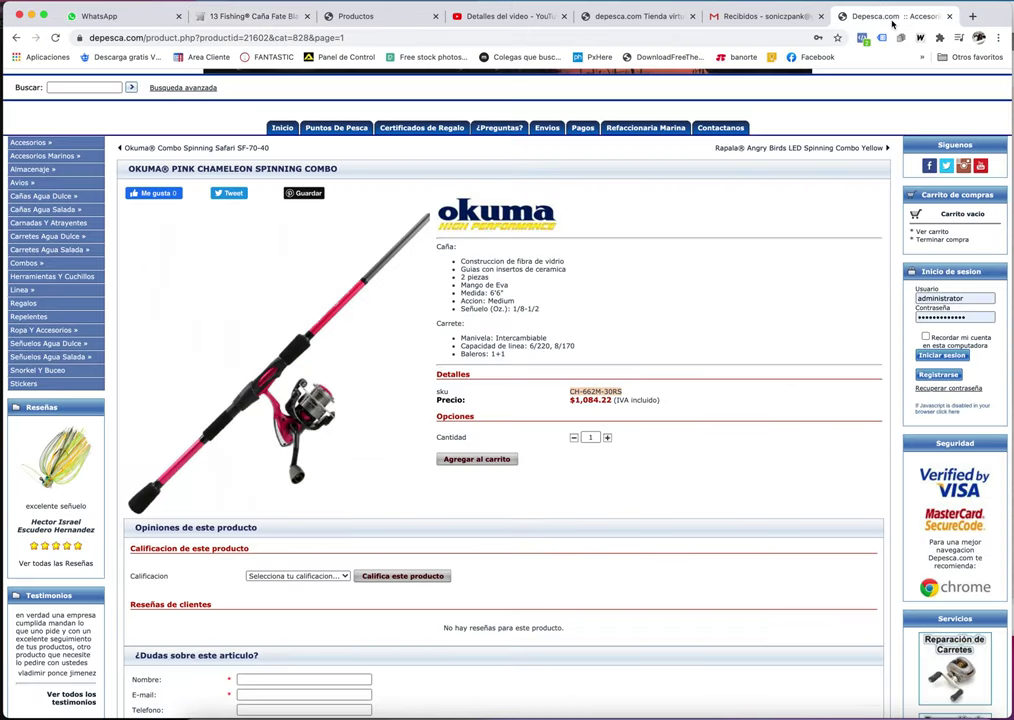
pyautogui.click(377, 17)
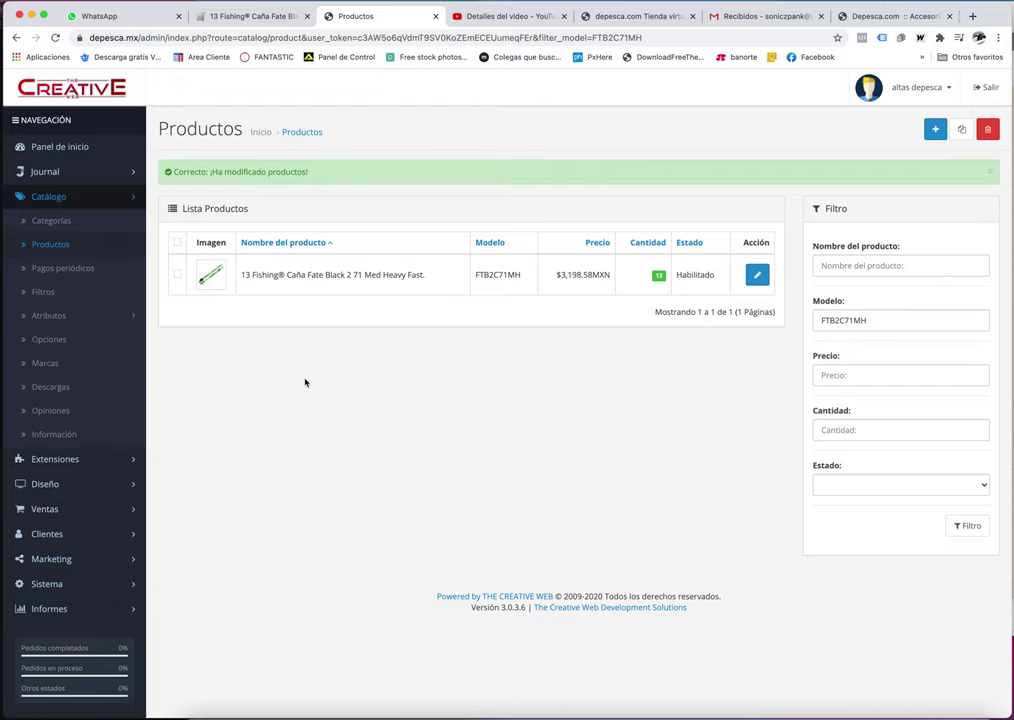
pyautogui.click(70, 316)
pyautogui.click(76, 340)
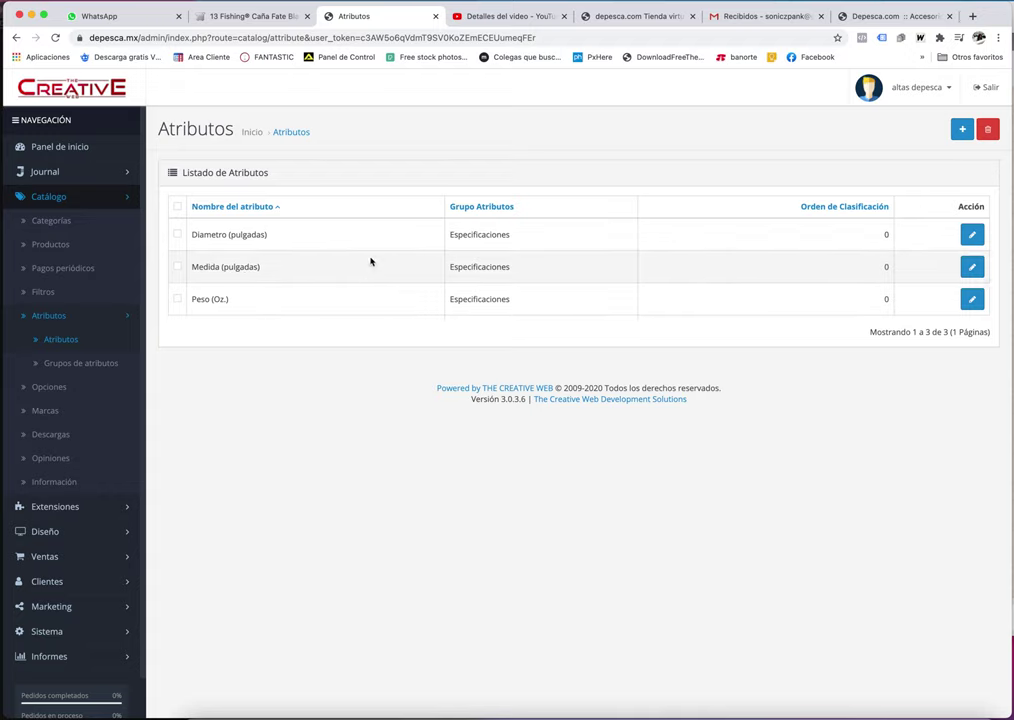
pyautogui.click(876, 17)
pyautogui.click(330, 17)
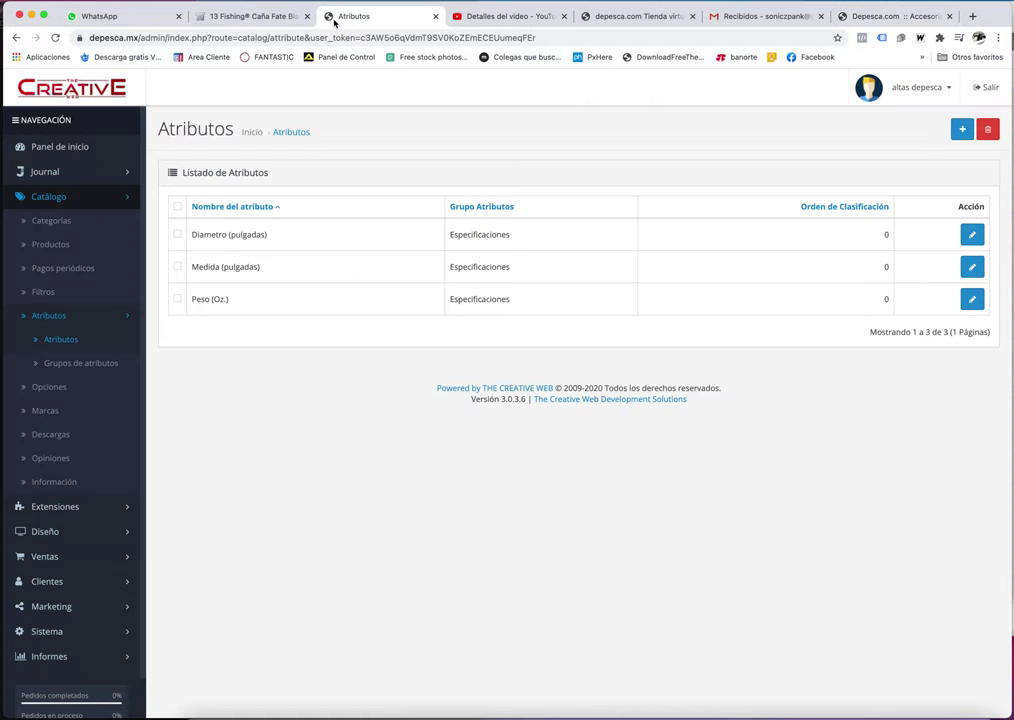
# Review the specification fields in the old store's product form, then return to the rod's depesca.mx storefront page
pyautogui.click(608, 17)
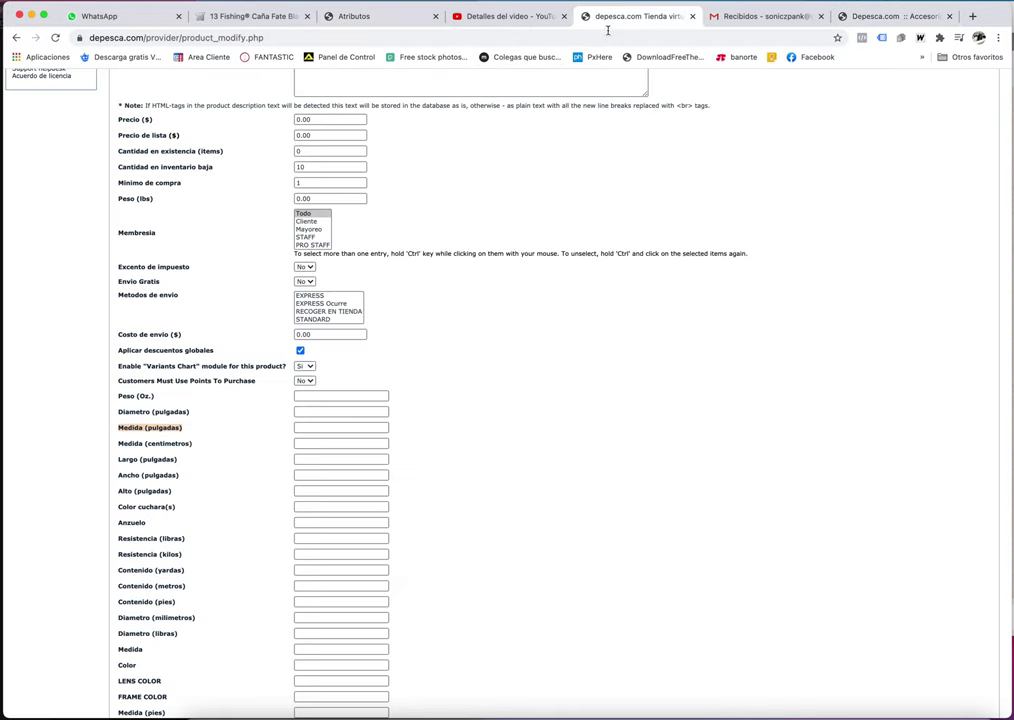
pyautogui.scroll(-5, 416, 414)
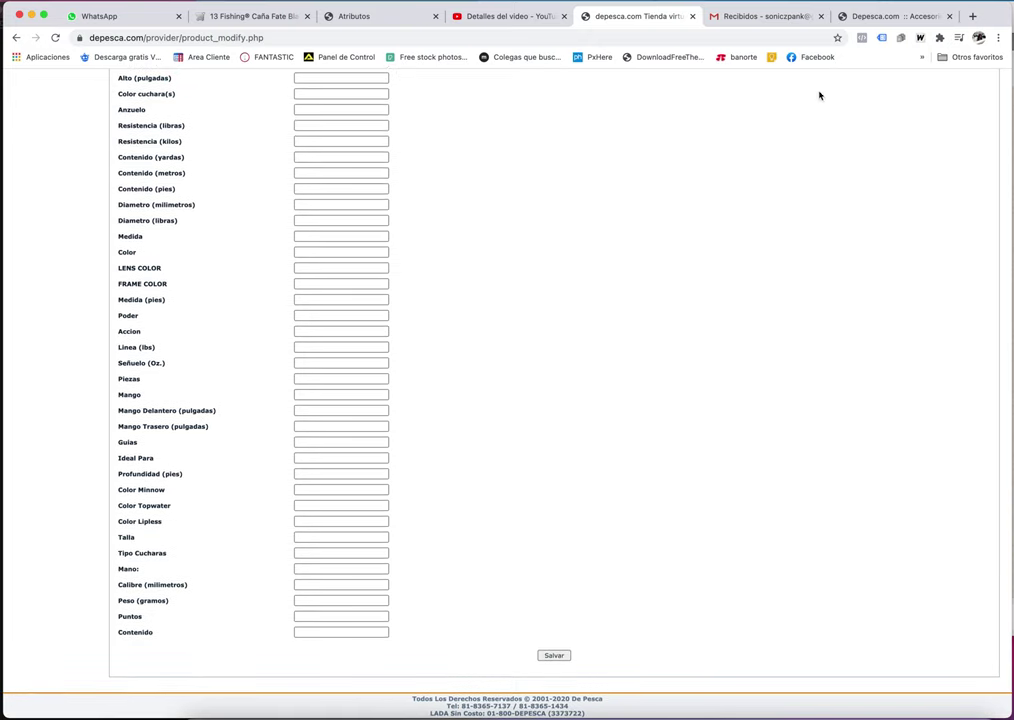
pyautogui.click(868, 17)
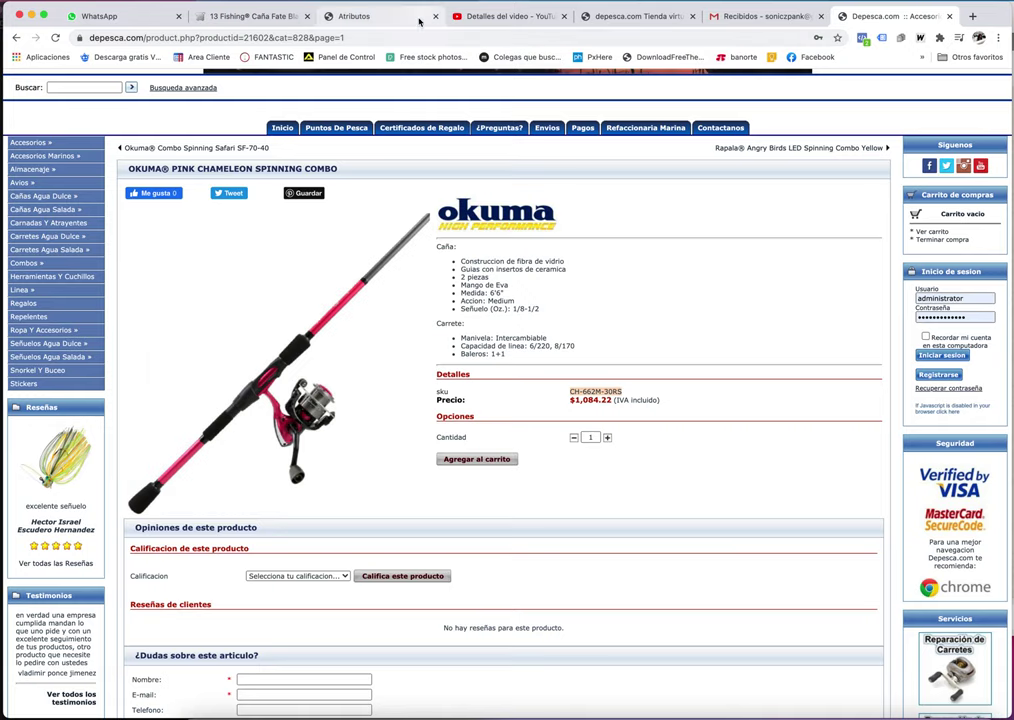
pyautogui.click(251, 17)
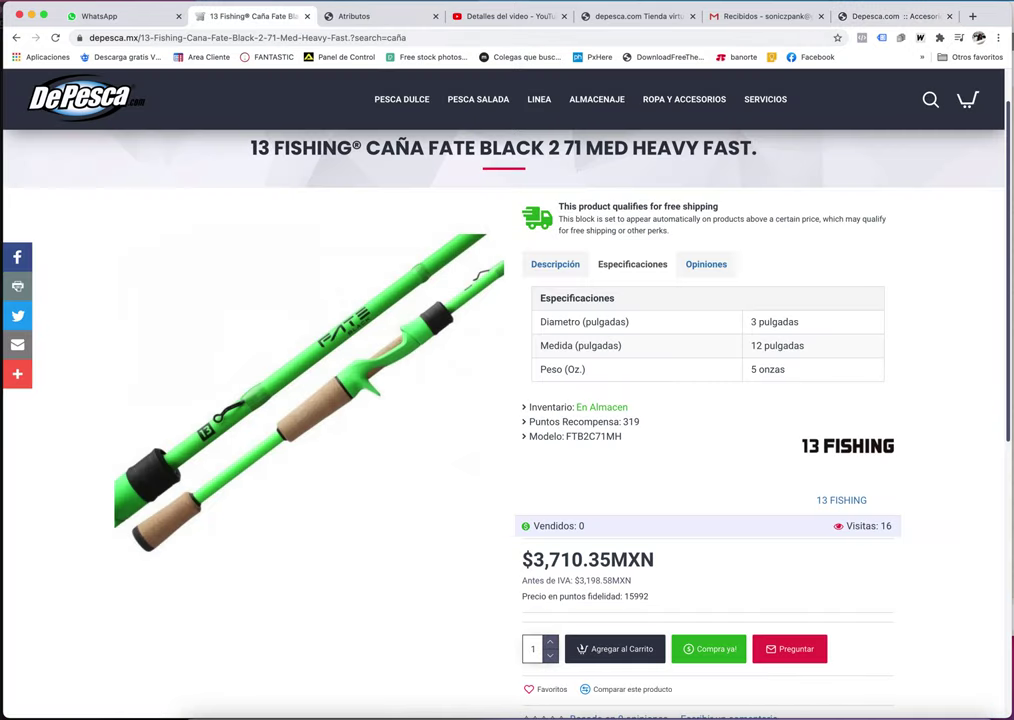
# Open sasabeadobeclay.com in a new browser tab and go to the Horno Electrico Modelo SASABE 8/9 product
pyautogui.click(974, 16)
pyautogui.write('sasabeadobeclay.com')
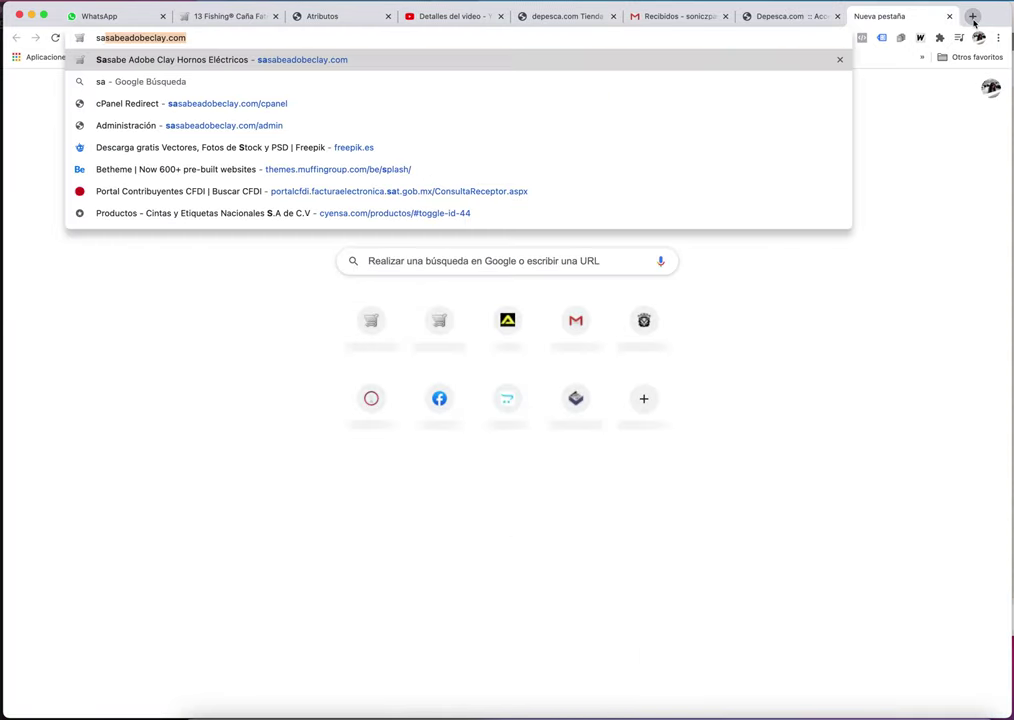
pyautogui.press('Return')
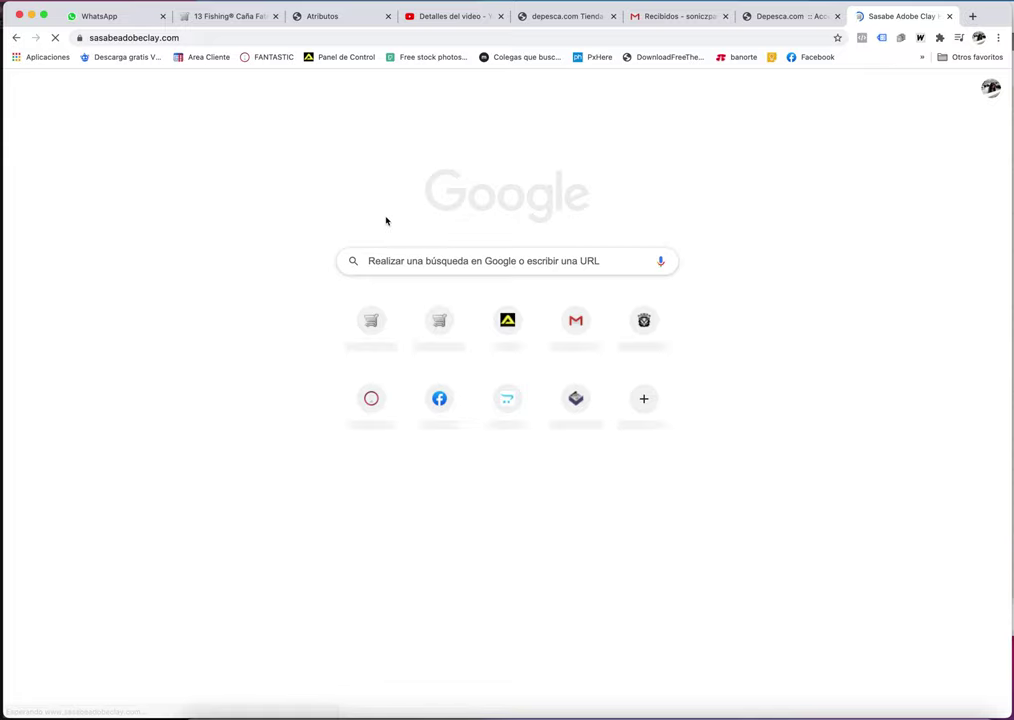
pyautogui.scroll(-6, 478, 358)
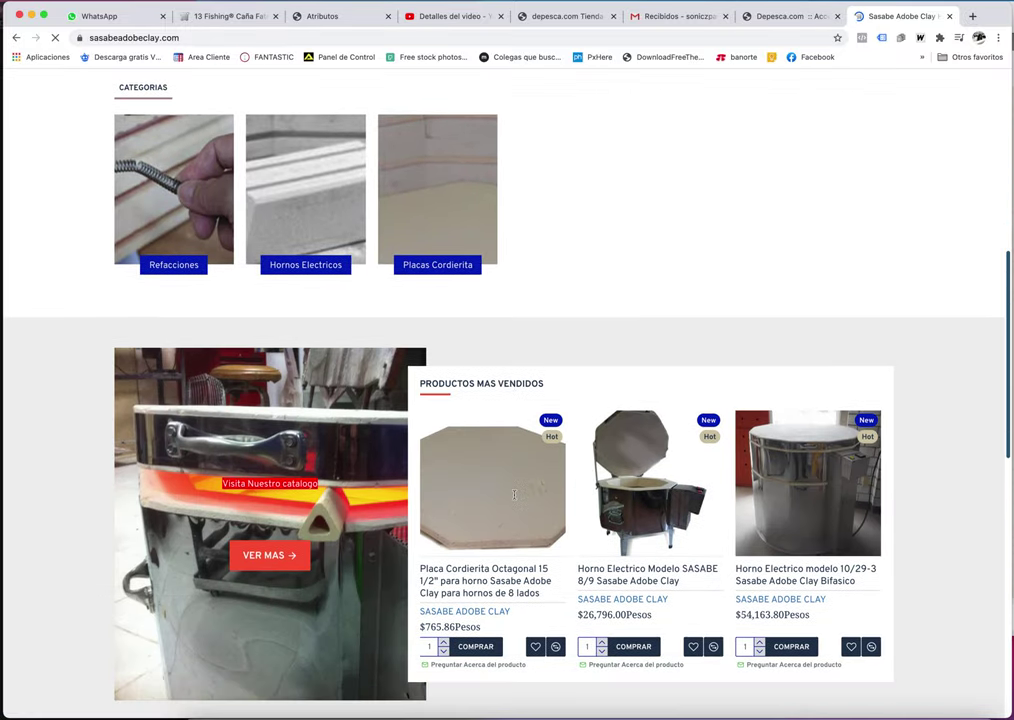
pyautogui.click(650, 480)
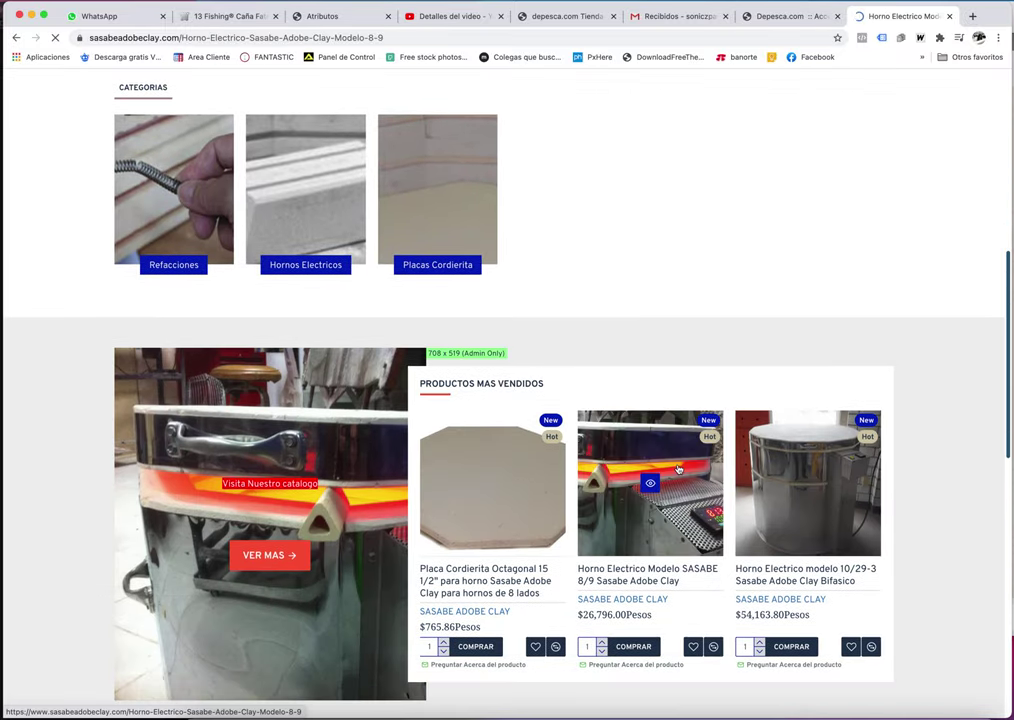
# Examine how the kiln's specifications are organised into attribute groups on its product page
pyautogui.scroll(-3, 677, 469)
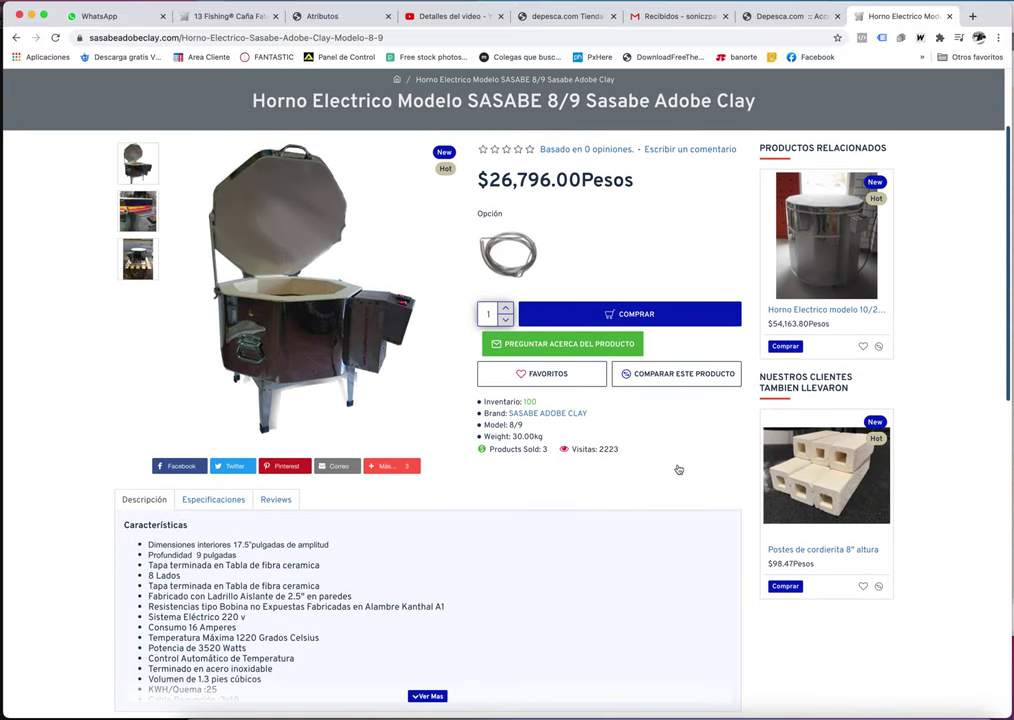
pyautogui.scroll(-2, 441, 505)
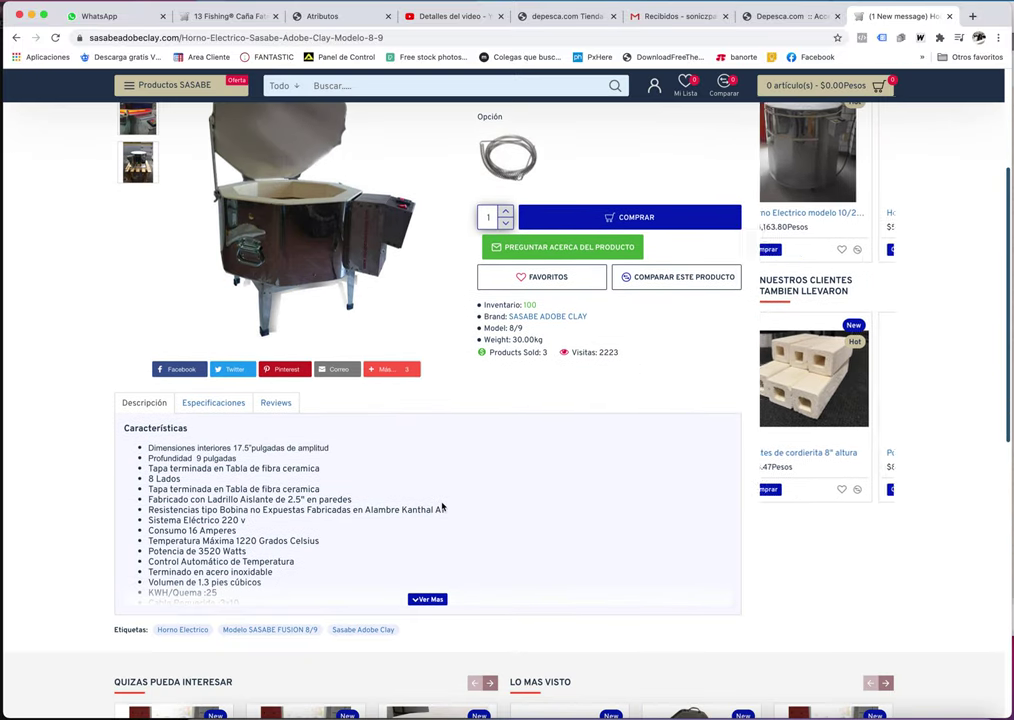
pyautogui.click(222, 408)
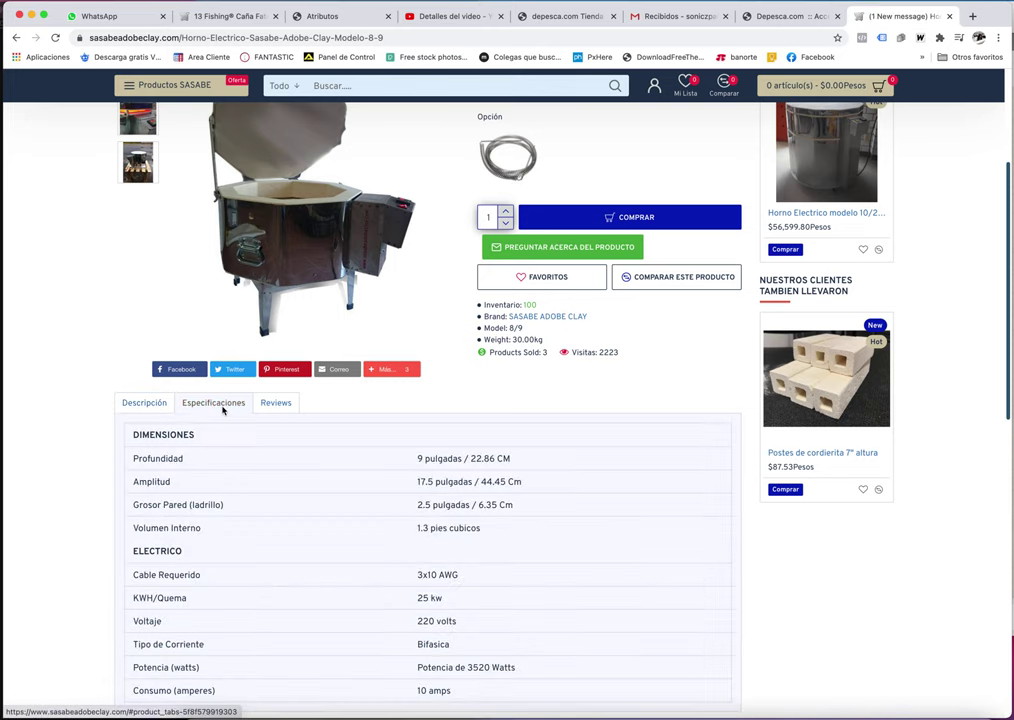
pyautogui.scroll(-2, 274, 477)
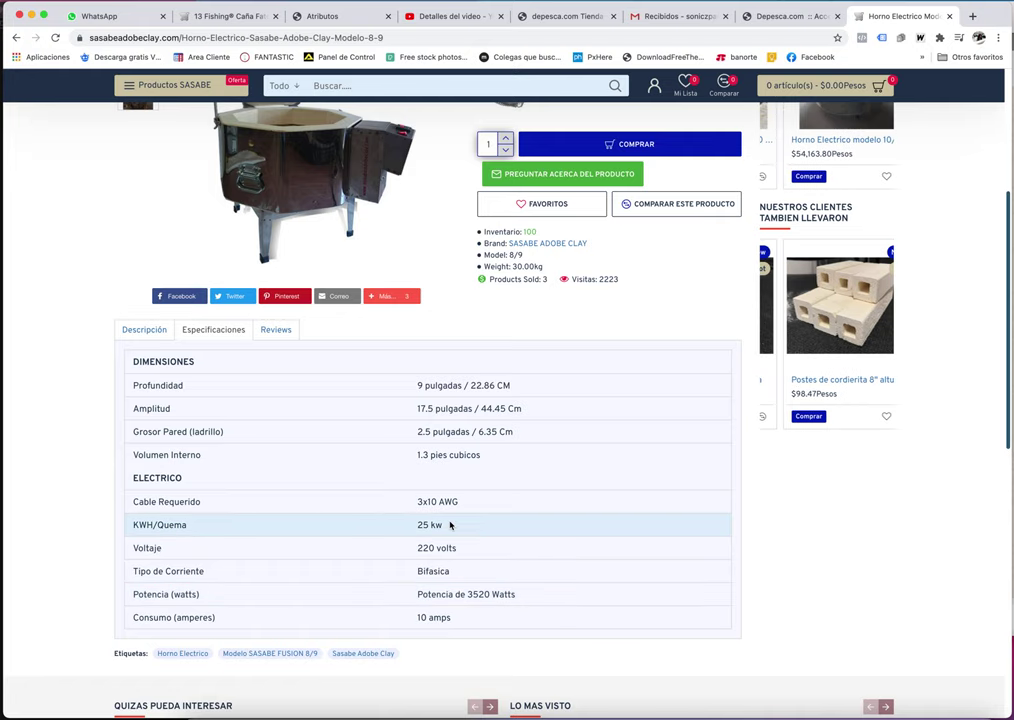
pyautogui.scroll(5, 662, 357)
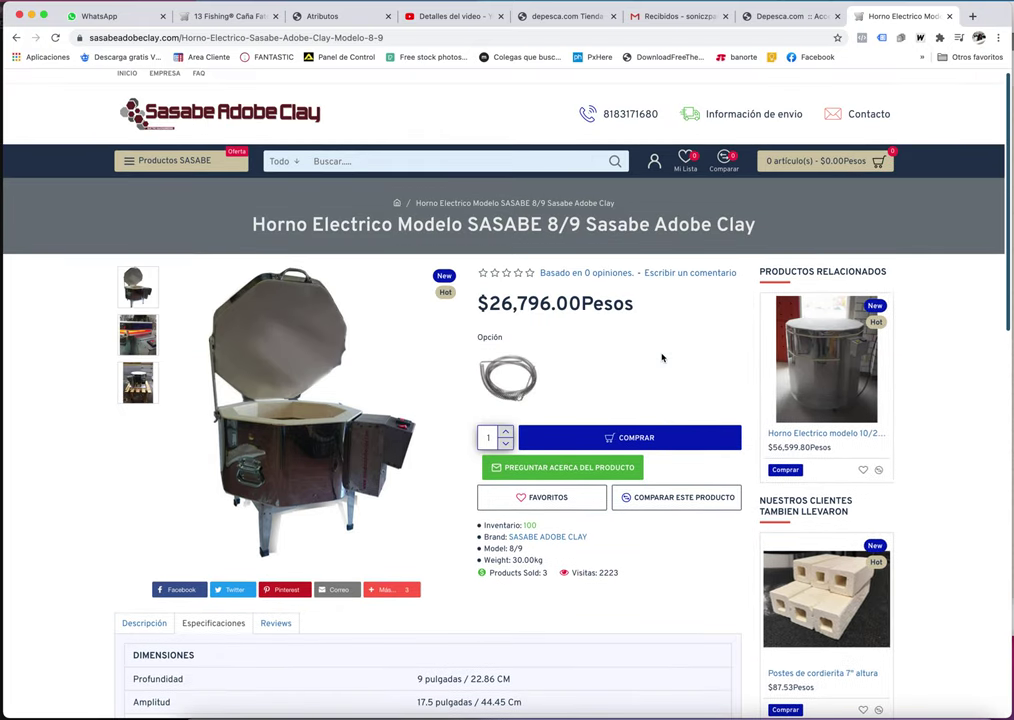
# Return to the depesca.mx admin and create an attribute group named "Peso de producto"
pyautogui.click(802, 26)
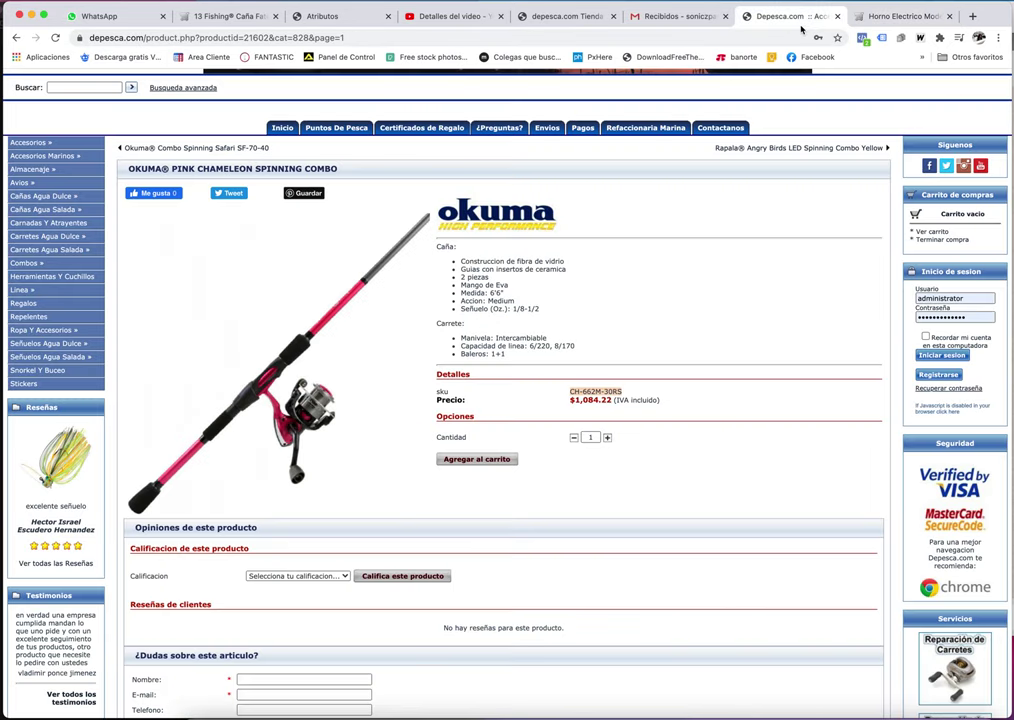
pyautogui.click(320, 17)
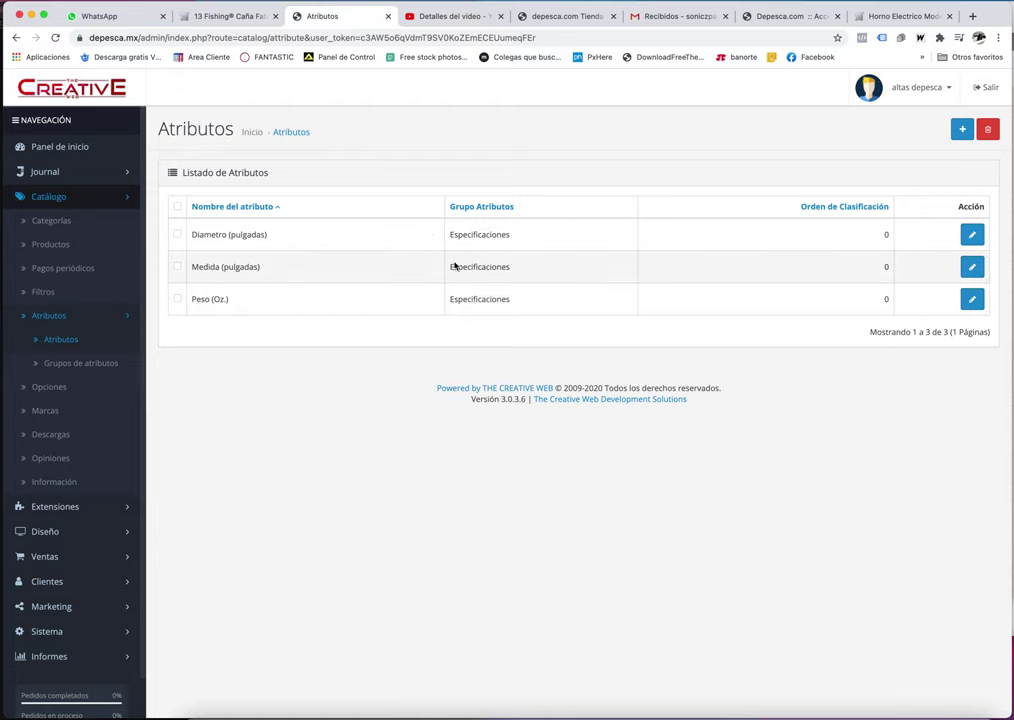
pyautogui.click(80, 363)
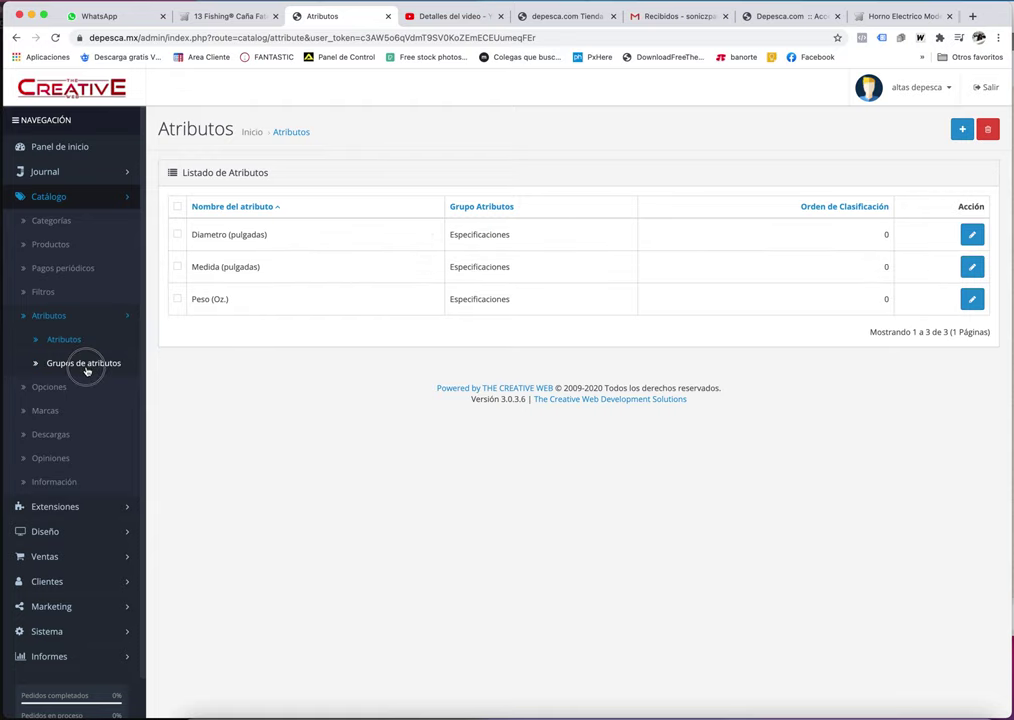
pyautogui.click(962, 129)
pyautogui.click(439, 217)
pyautogui.write('Peso de producto')
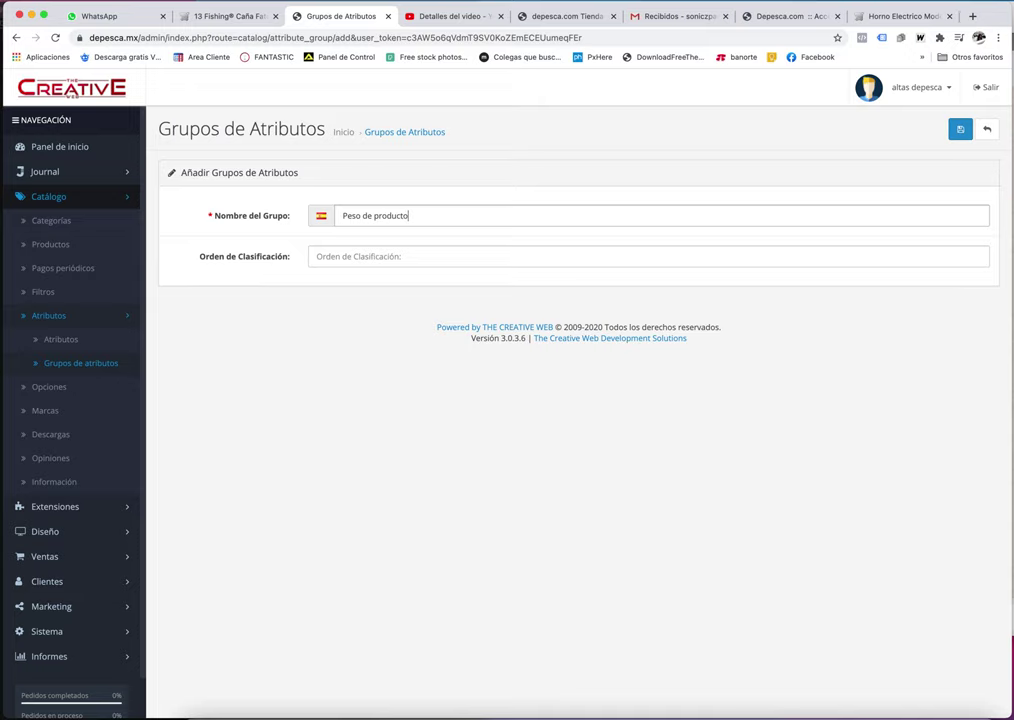
pyautogui.click(464, 221)
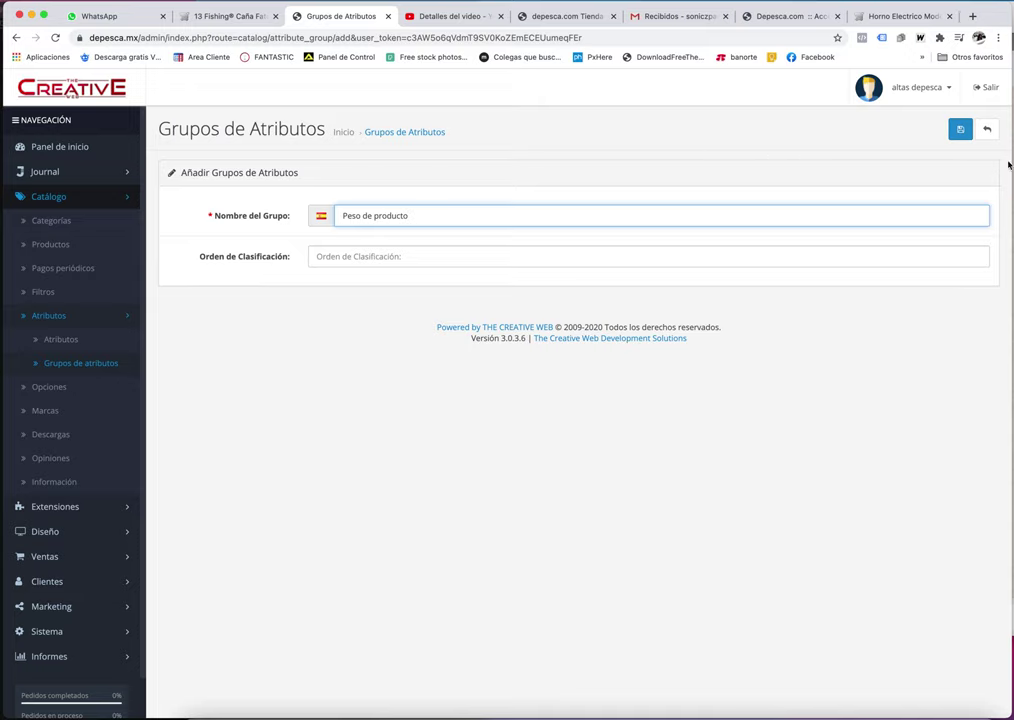
pyautogui.click(960, 129)
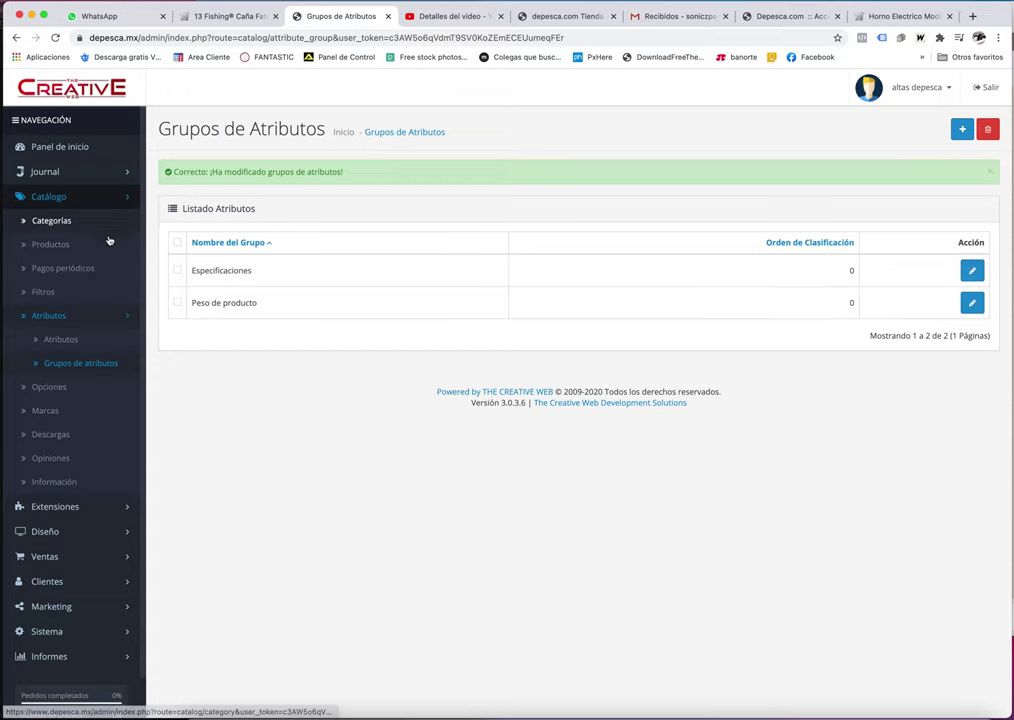
# Reassign the Peso (Oz.) attribute to the "Peso de producto" group and save it
pyautogui.click(76, 339)
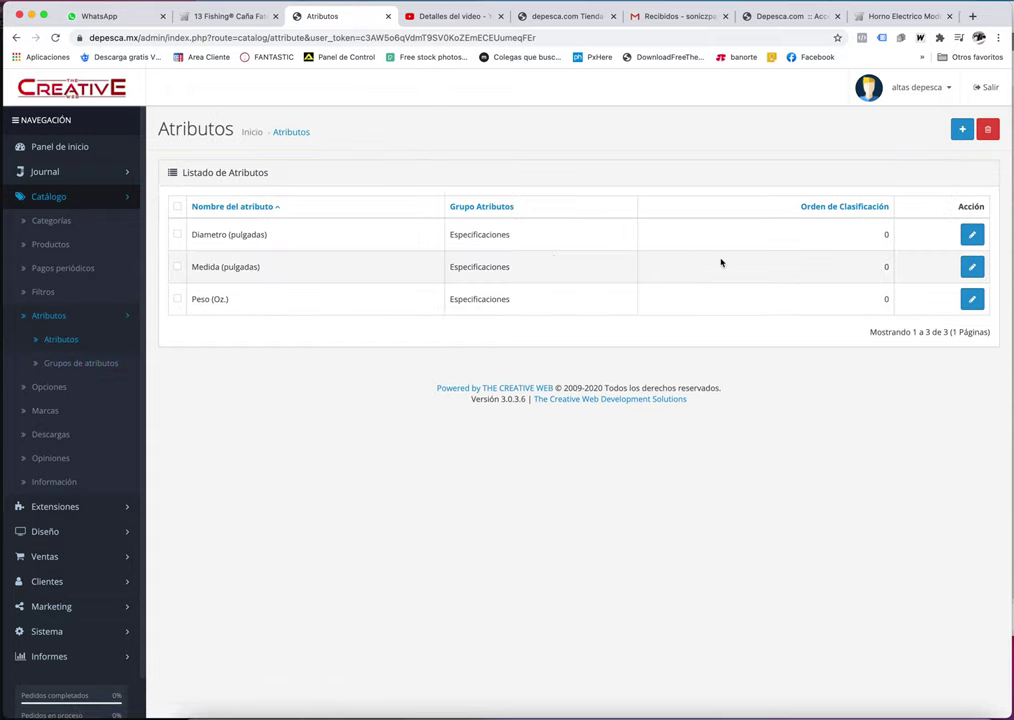
pyautogui.click(971, 300)
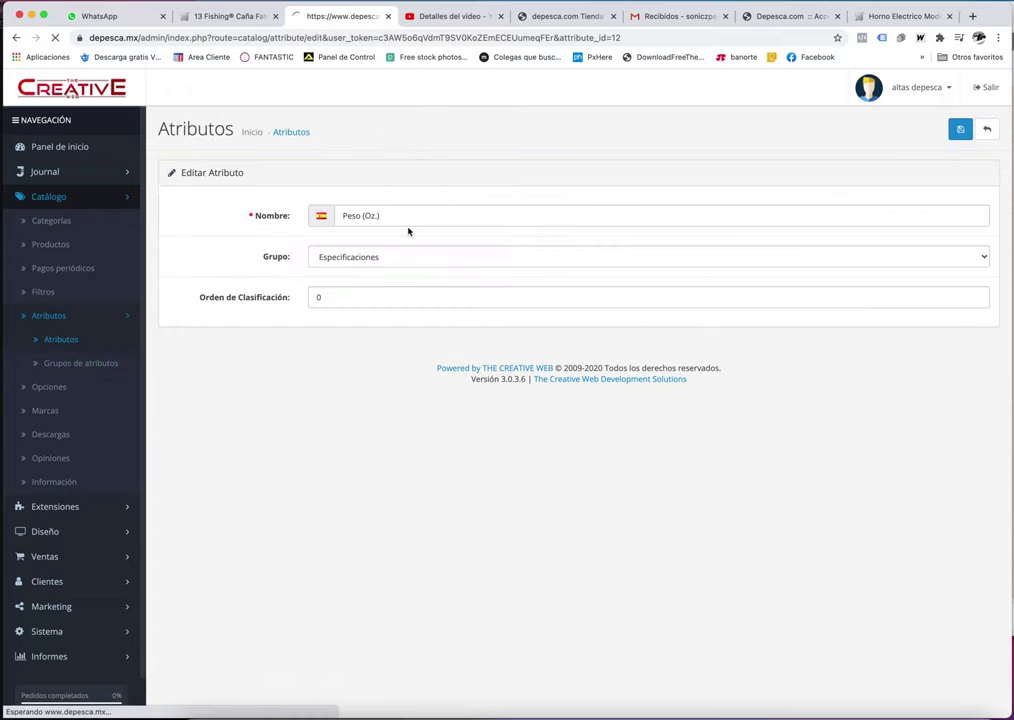
pyautogui.click(394, 258)
pyautogui.click(395, 277)
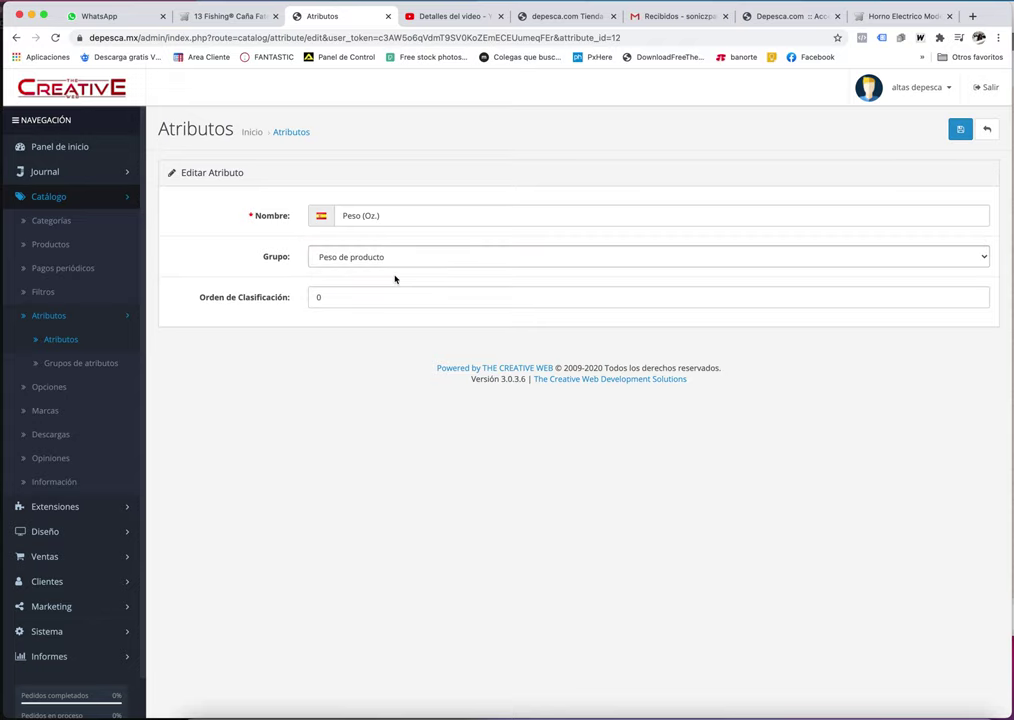
pyautogui.click(960, 129)
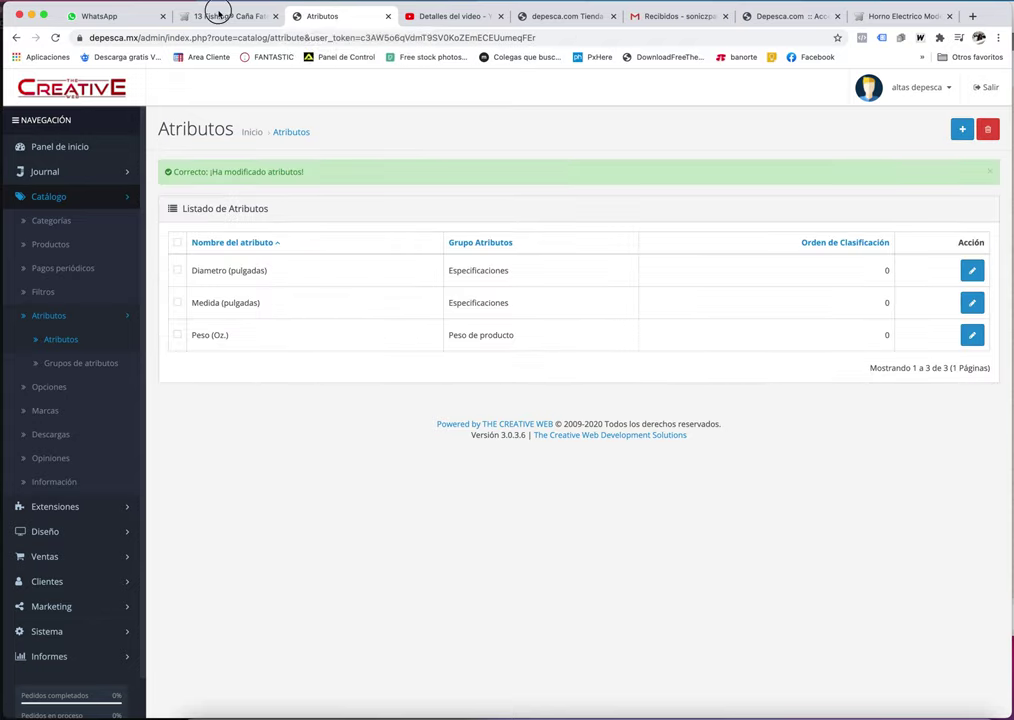
# Reload the rod's depesca.mx storefront page and check how its specifications are grouped
pyautogui.click(219, 15)
pyautogui.click(55, 37)
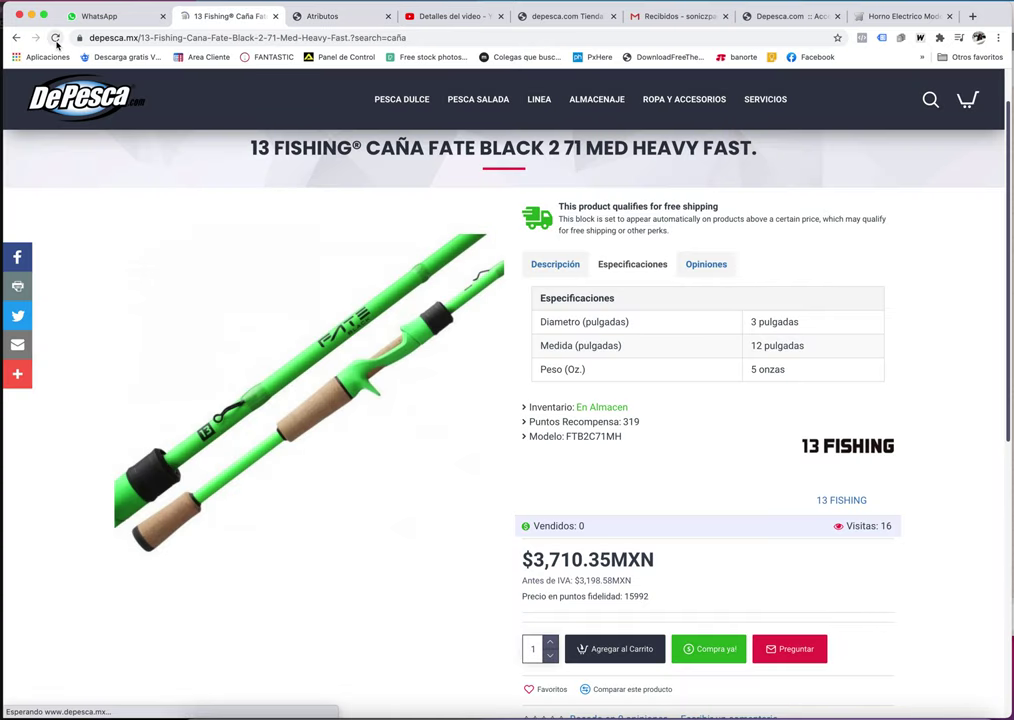
pyautogui.click(643, 263)
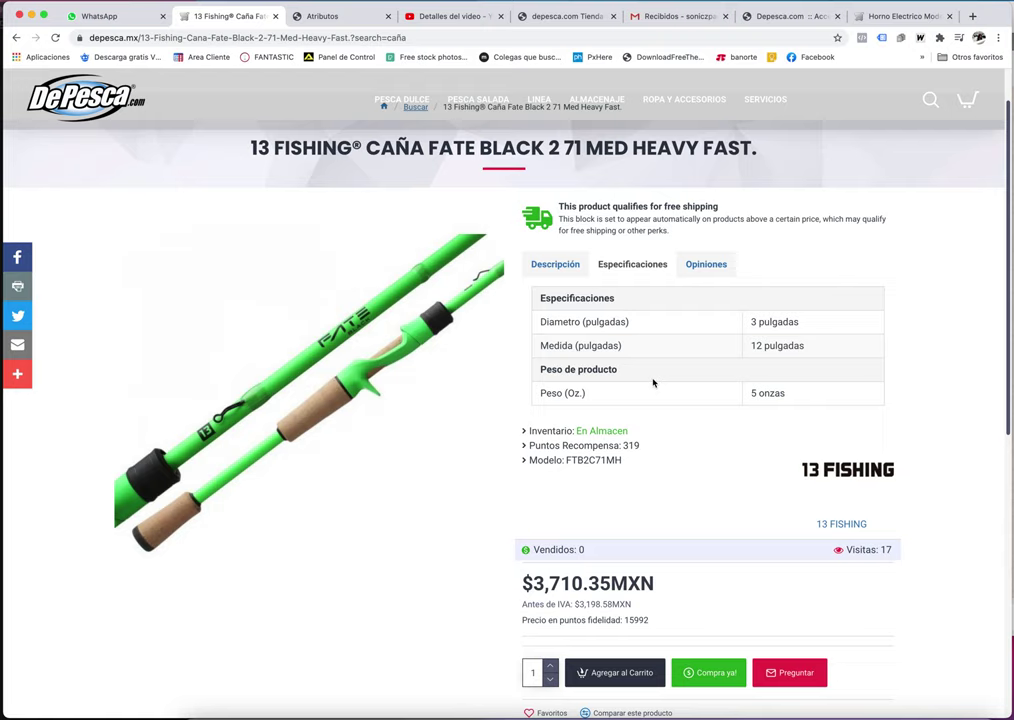
pyautogui.moveTo(774, 712)
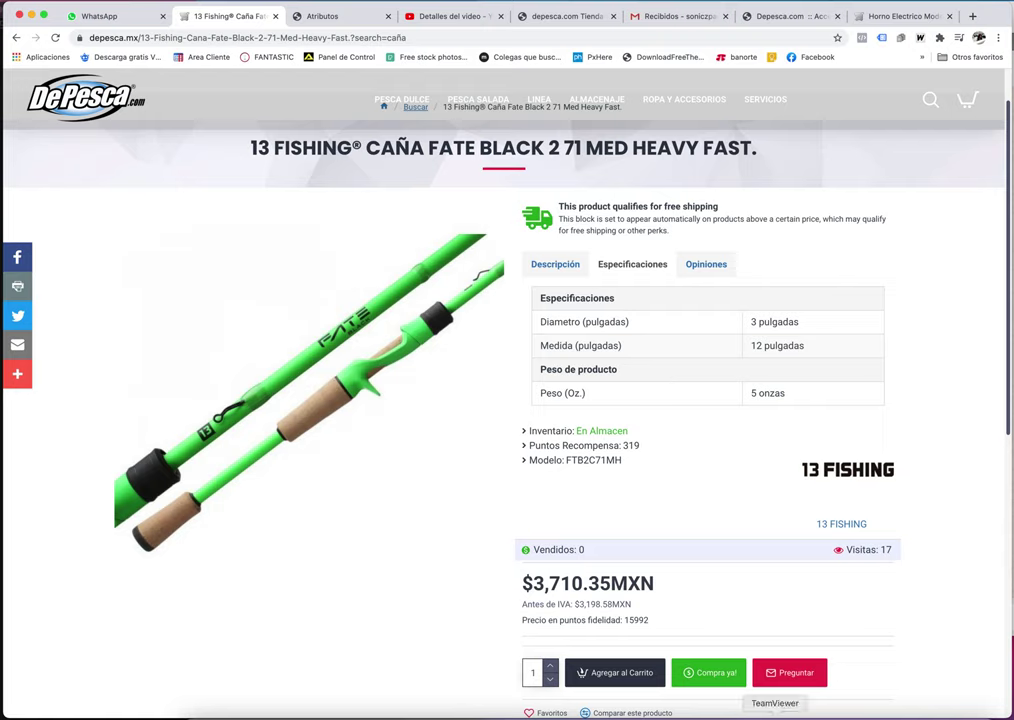